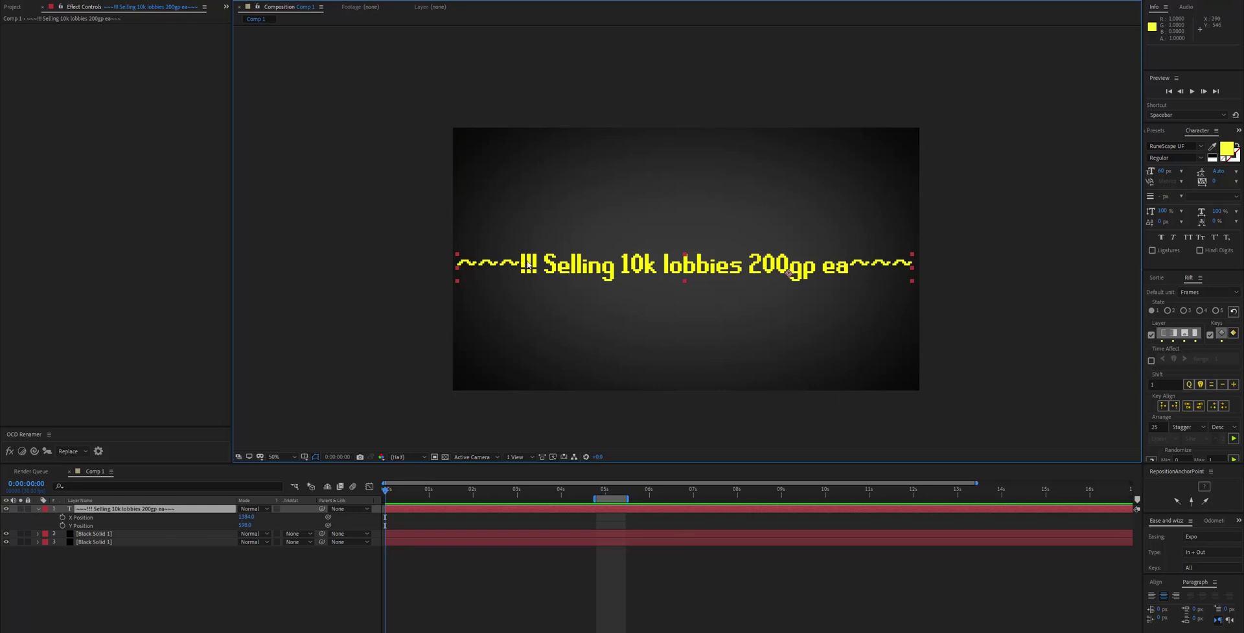
# Step: Remove one letter l from "Selling" so the text layer reads "~~~!!! Seling 10k lobbies 200gp ea~~~"
pyautogui.doubleClick(619, 267)
pyautogui.click(586, 266)
pyautogui.press('BackSpace')
pyautogui.moveTo(561, 282); pyautogui.dragTo(573, 286)
pyautogui.click(448, 295)
pyautogui.click(535, 276)
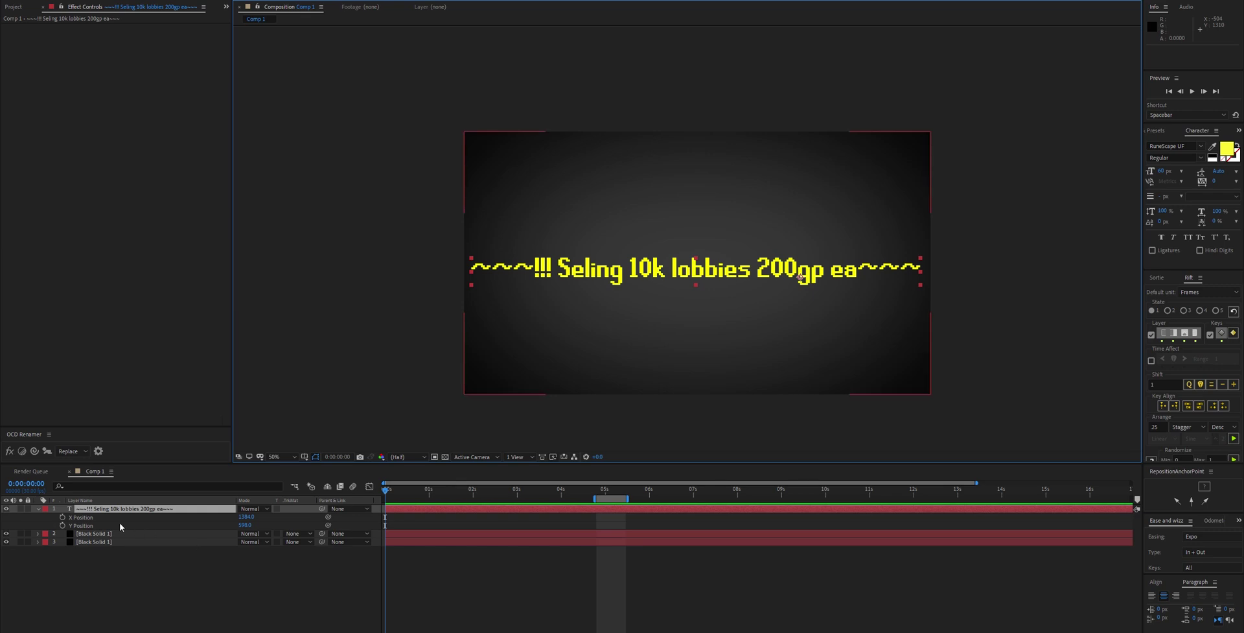
# Step: Keyframe the text layer's Y Position at 0 s and move the text down to 678 pixels at 1 s
pyautogui.click(62, 525)
pyautogui.hotkey('shift', 'pagedown')
pyautogui.hotkey('shift', 'pagedown')
pyautogui.hotkey('shift', 'pagedown')
pyautogui.hotkey('shift', 'Down')
pyautogui.hotkey('shift', 'Down')
pyautogui.hotkey('shift', 'Down')
pyautogui.hotkey('shift', 'Down')
pyautogui.hotkey('shift', 'Down')
pyautogui.hotkey('shift', 'Down')
pyautogui.hotkey('shift', 'Down')
pyautogui.hotkey('shift', 'Down')
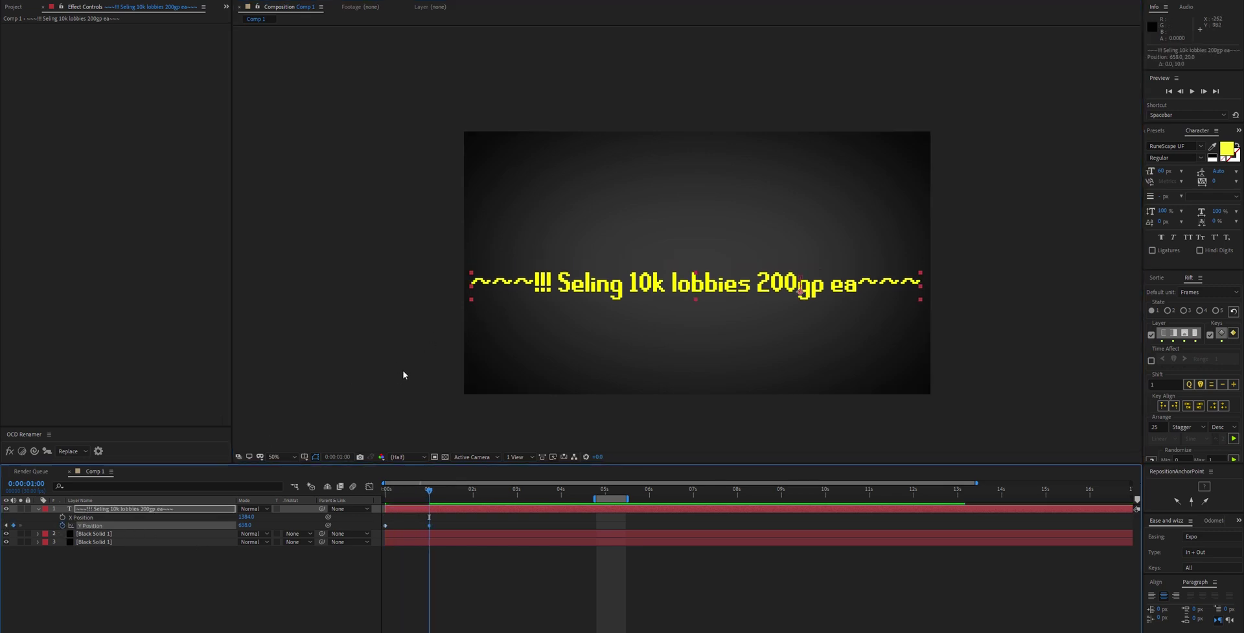
pyautogui.moveTo(431, 492); pyautogui.dragTo(370, 507)
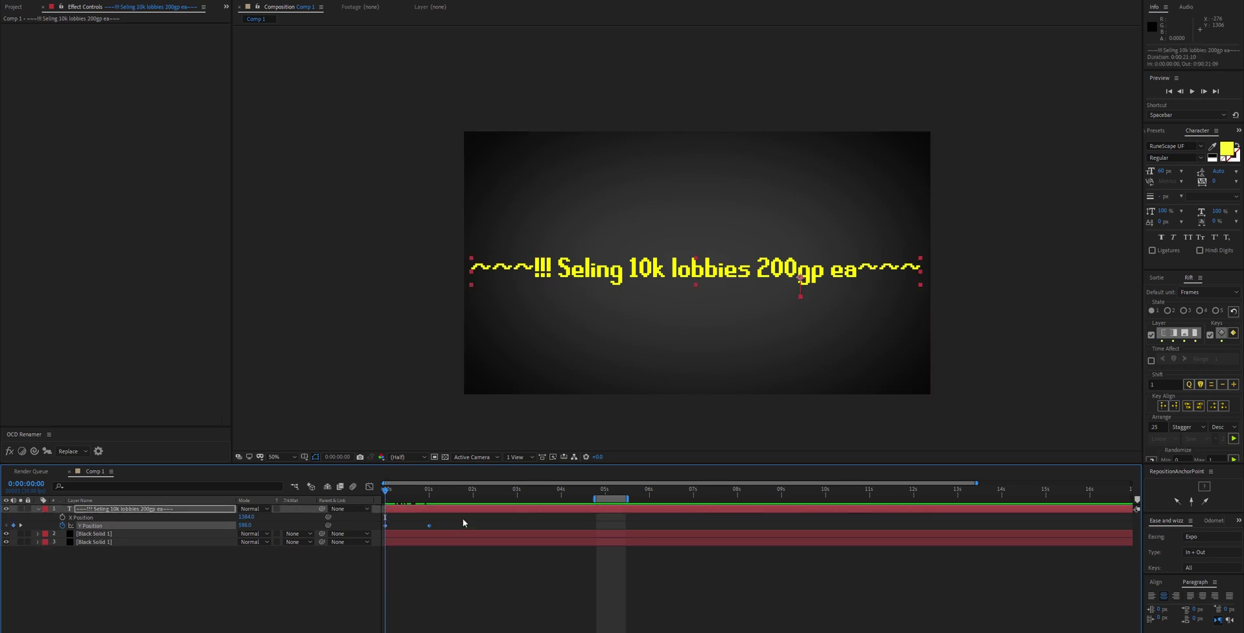
# Step: Apply Easy Ease to both Y Position keyframes and scrub through the motion
pyautogui.rightClick(429, 525)
pyautogui.moveTo(482, 519)
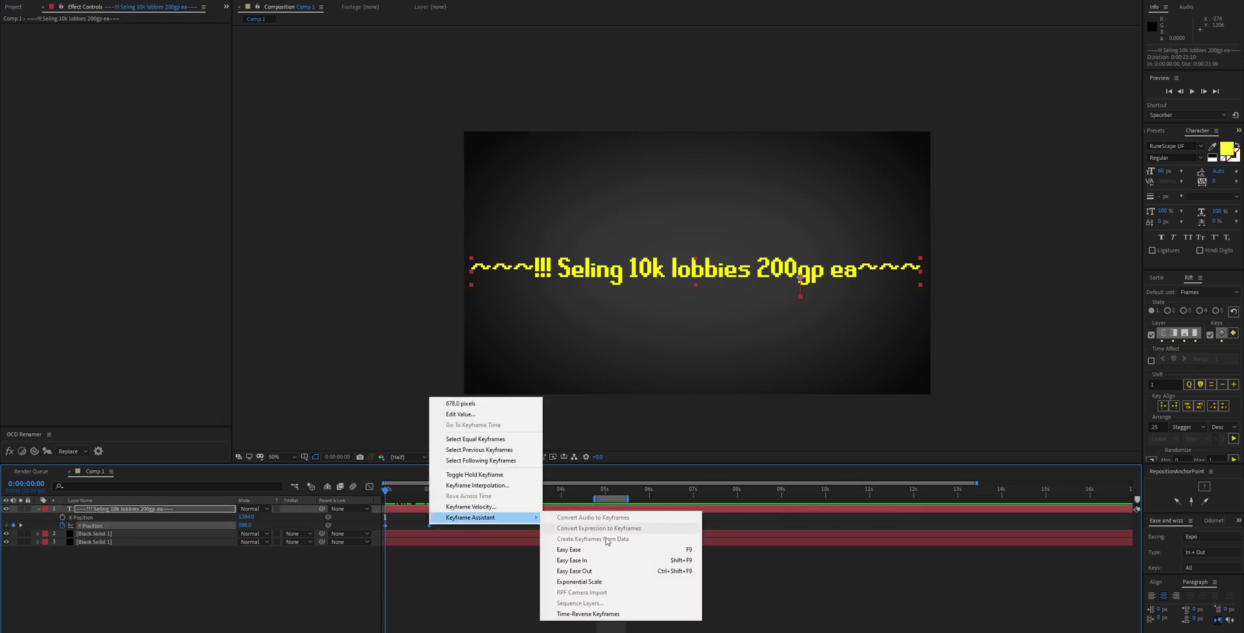
pyautogui.click(607, 550)
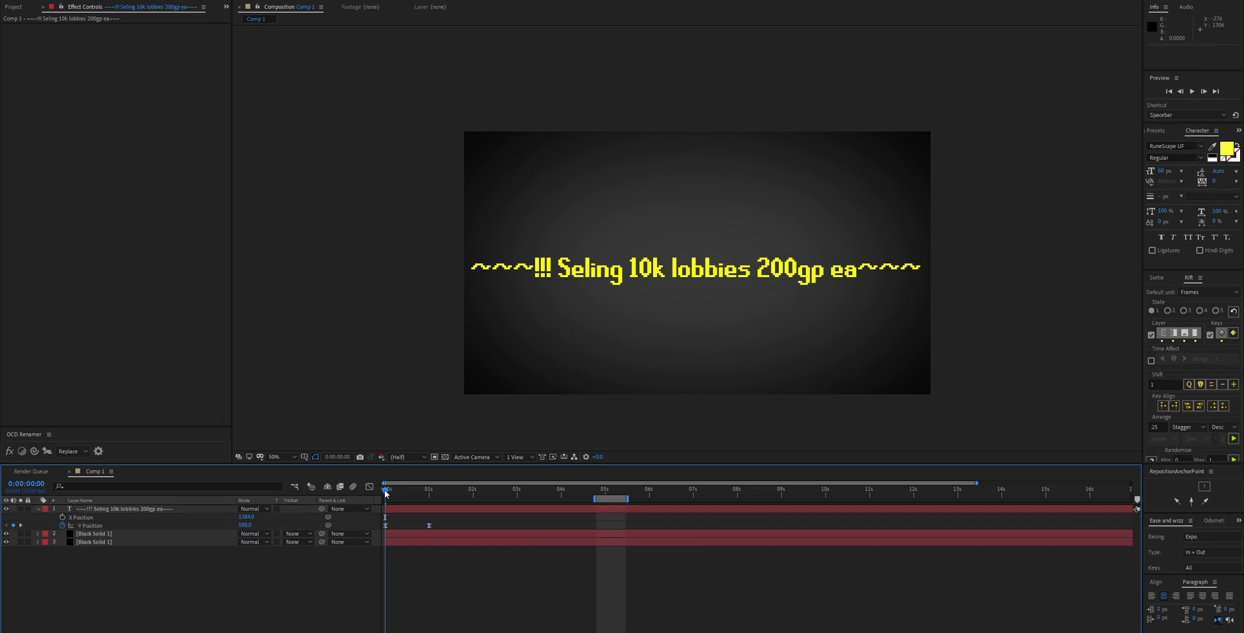
pyautogui.moveTo(385, 493); pyautogui.dragTo(363, 515)
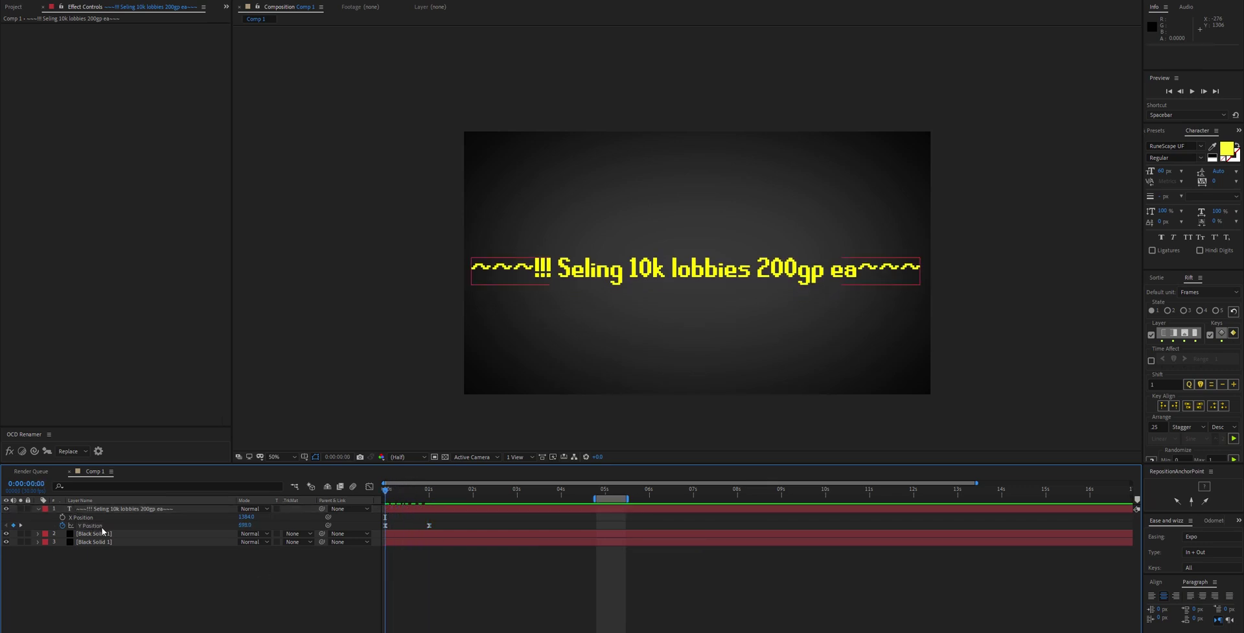
# Step: Add the expression loopOut("pingpong") to the text layer's Y Position and play the looping motion
pyautogui.keyDown('alt'); pyautogui.click(62, 525); pyautogui.keyUp('alt')
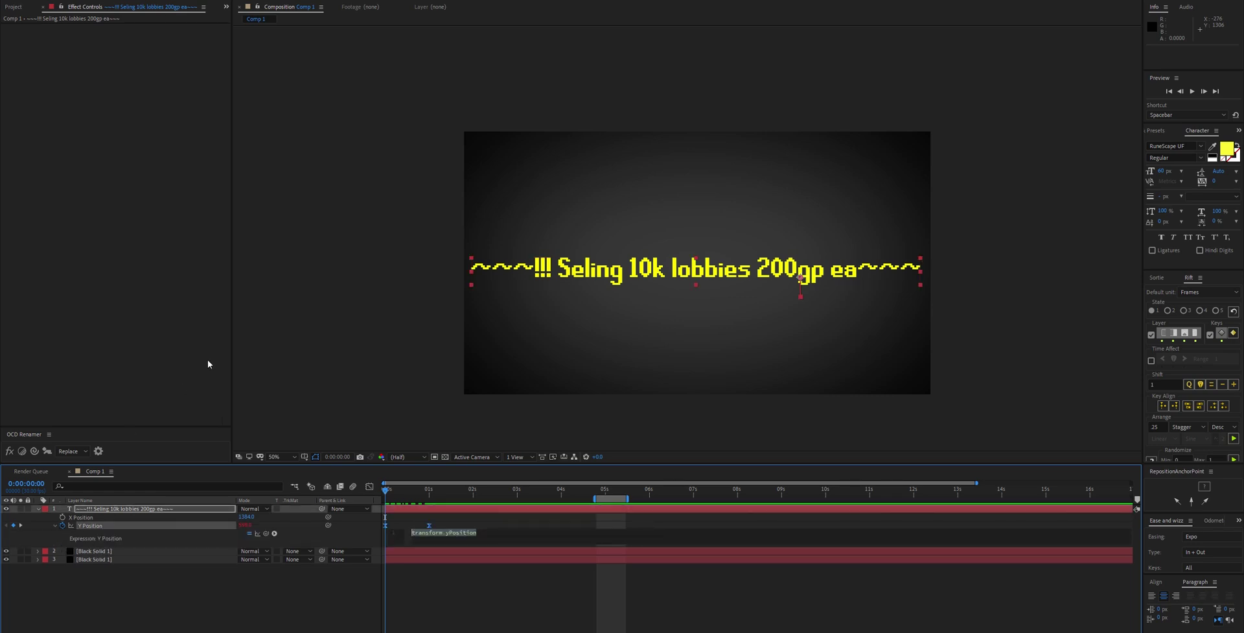
pyautogui.write('loop')
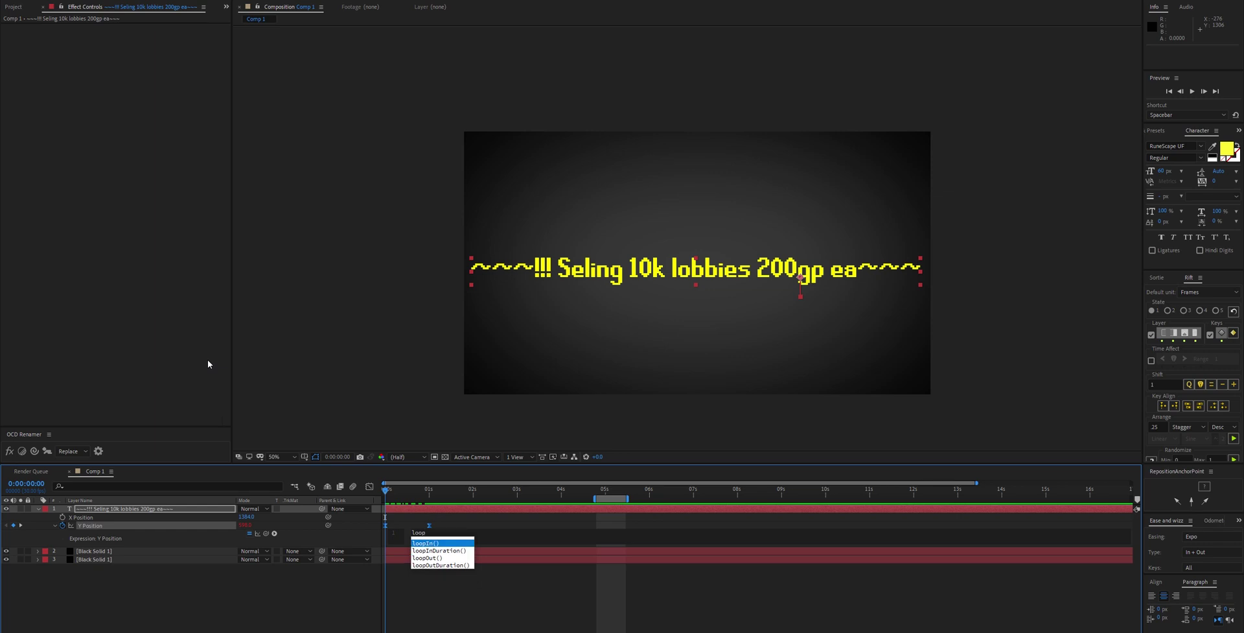
pyautogui.write('O')
pyautogui.press('Return')
pyautogui.write('"')
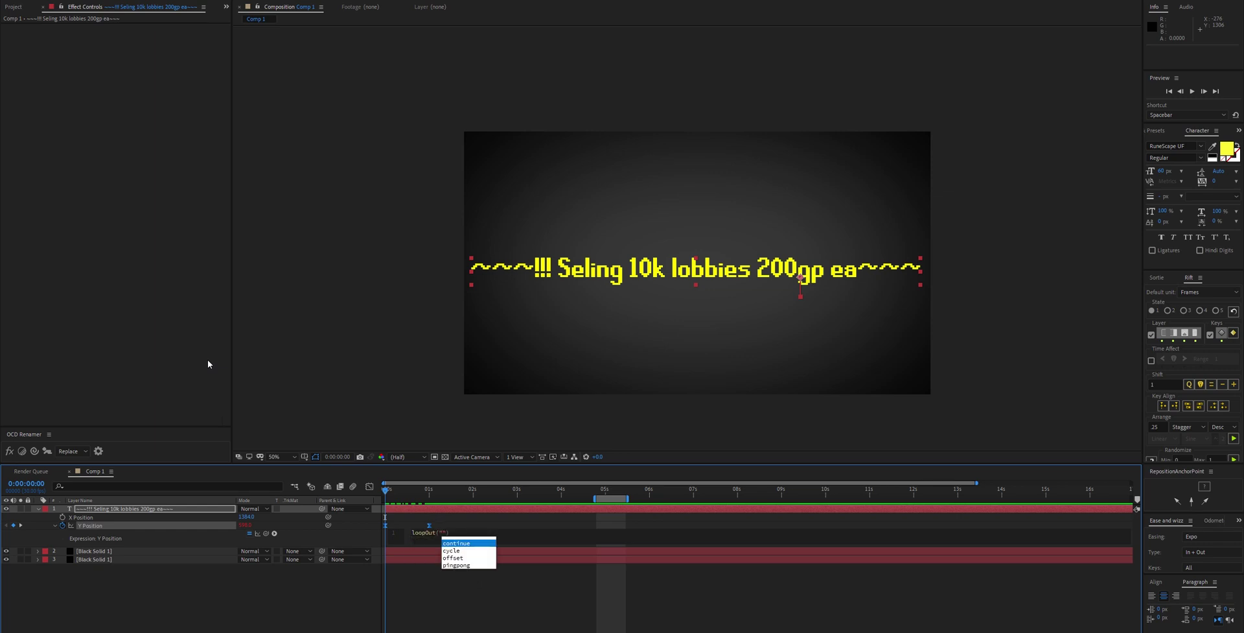
pyautogui.press('Down')
pyautogui.press('Down')
pyautogui.press('Down')
pyautogui.press('Return')
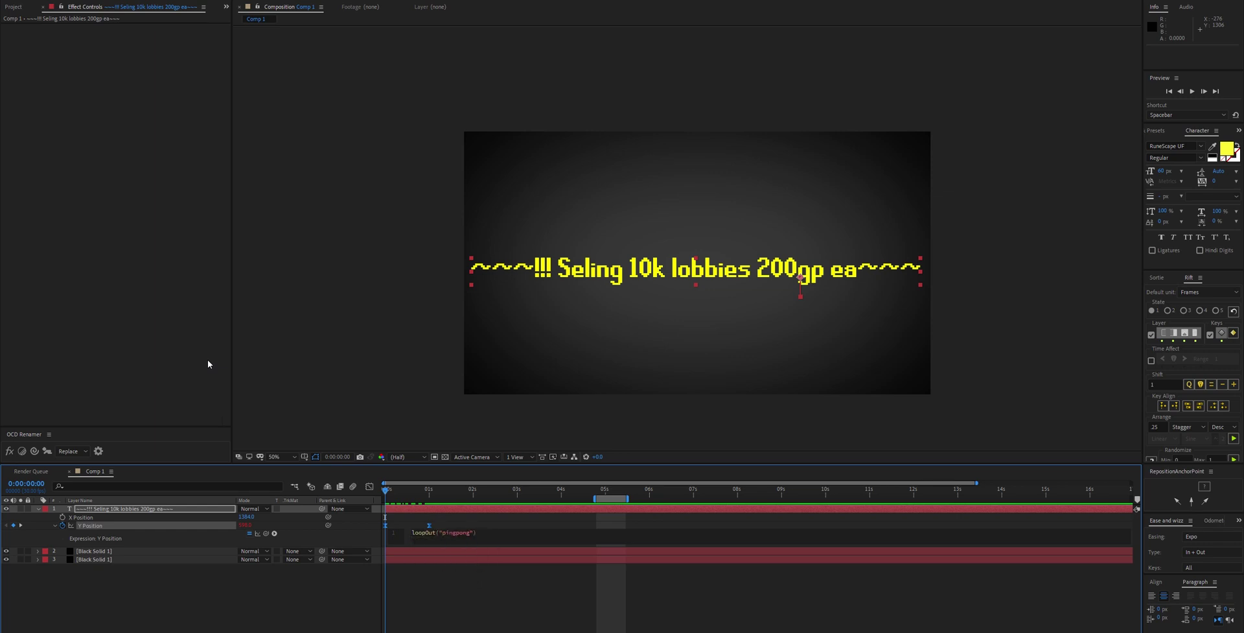
pyautogui.click(320, 593)
pyautogui.press('space')
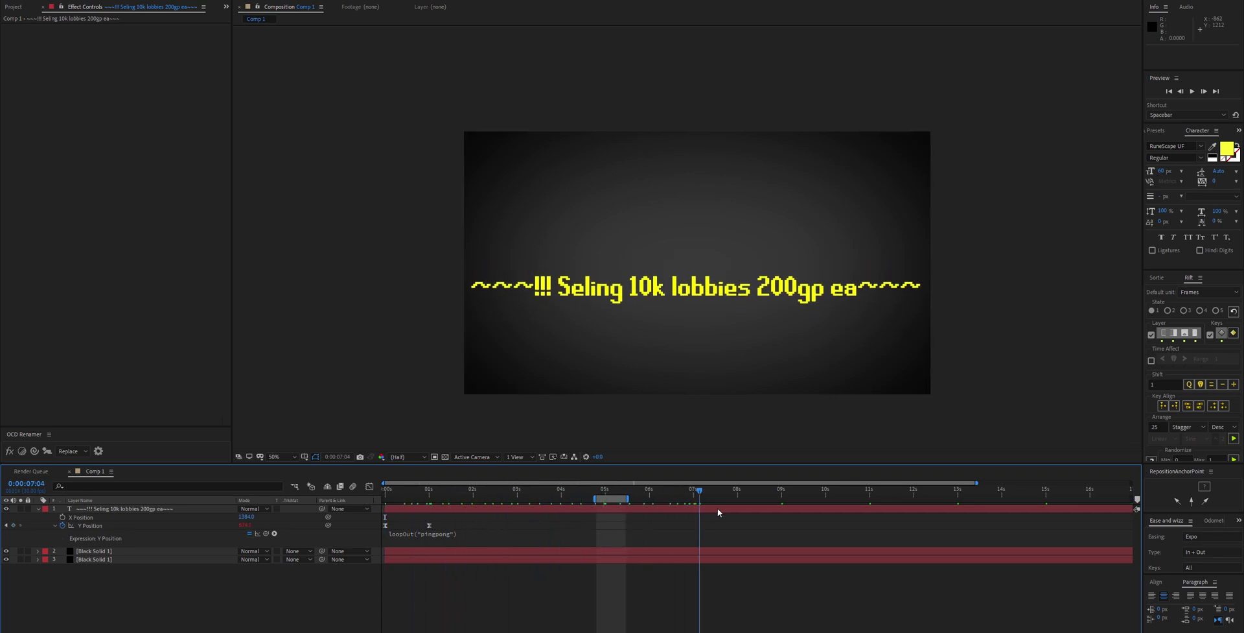
# Step: Apply the TextDelay 1.6 effect to the text layer with the playhead at 0:00:04:28
pyautogui.moveTo(722, 509); pyautogui.dragTo(597, 512)
pyautogui.click(598, 510)
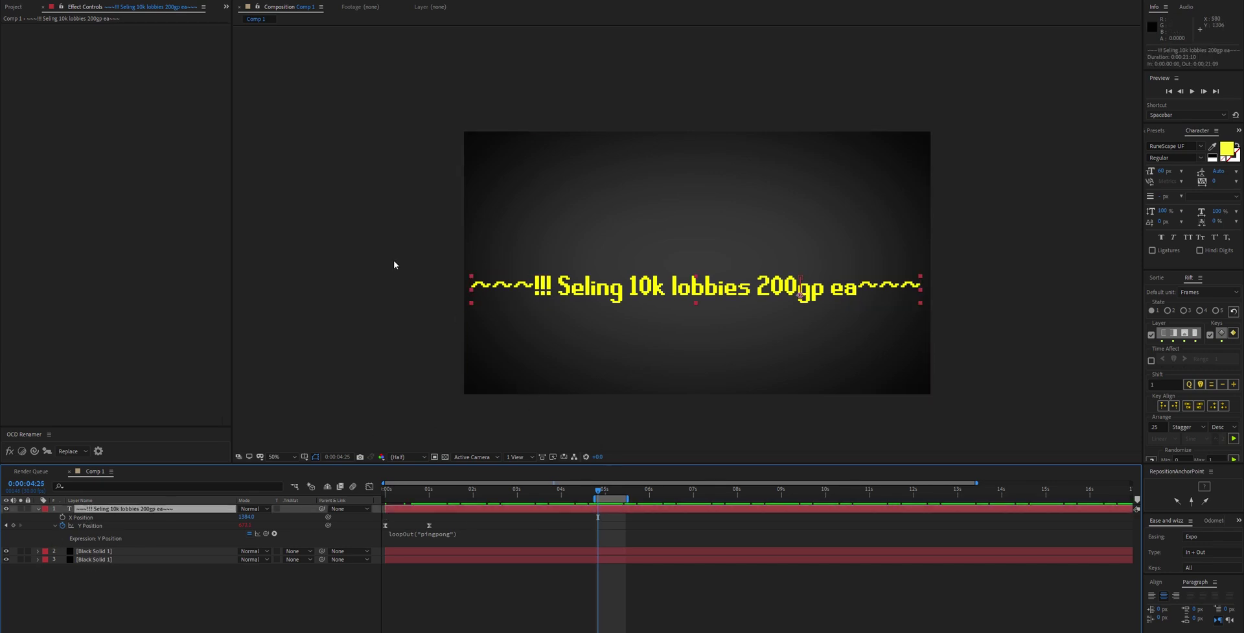
pyautogui.press('space')
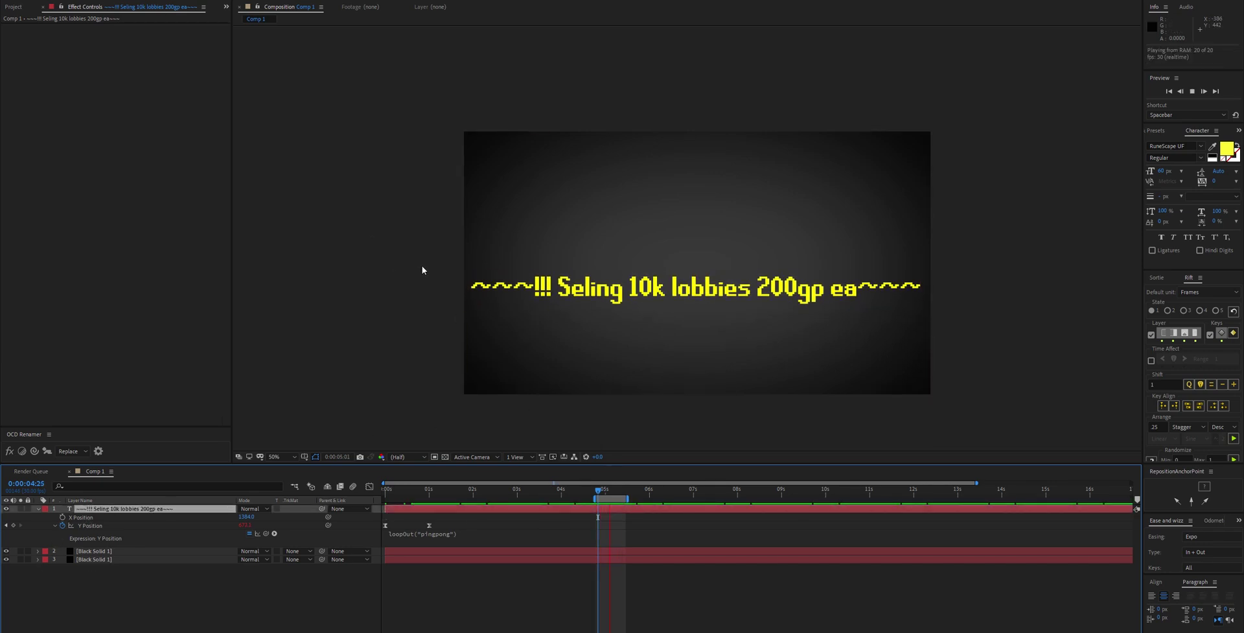
pyautogui.click(603, 491)
pyautogui.hotkey('ctrl', 'space')
pyautogui.write('delay')
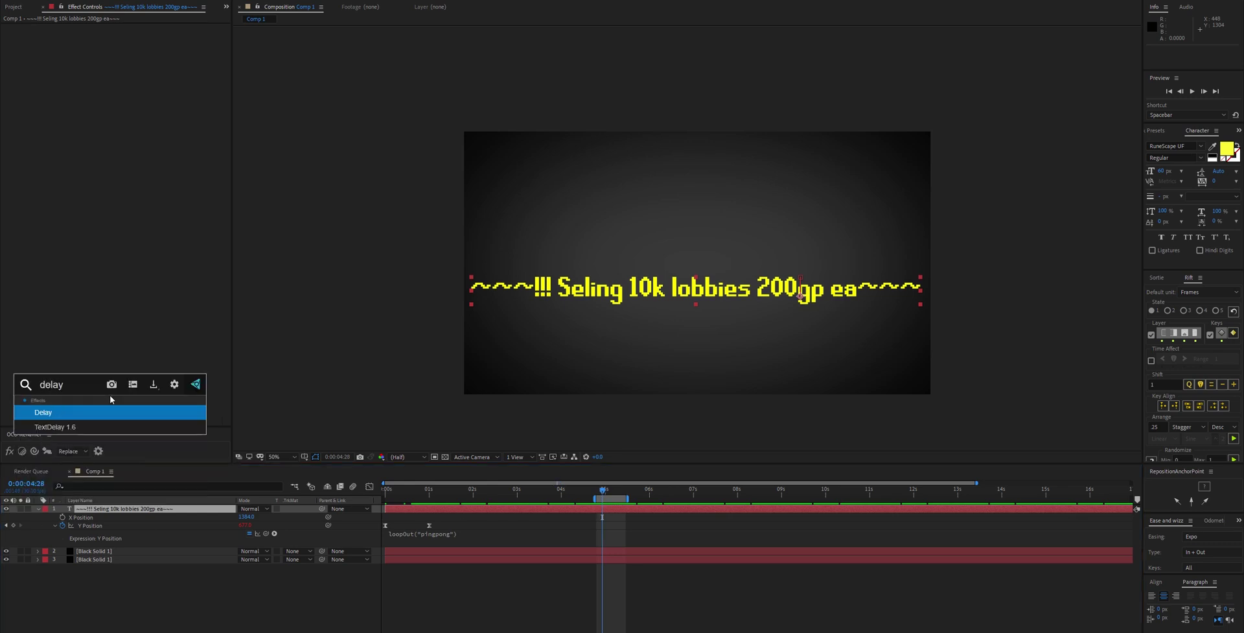
pyautogui.press('Down')
pyautogui.press('Return')
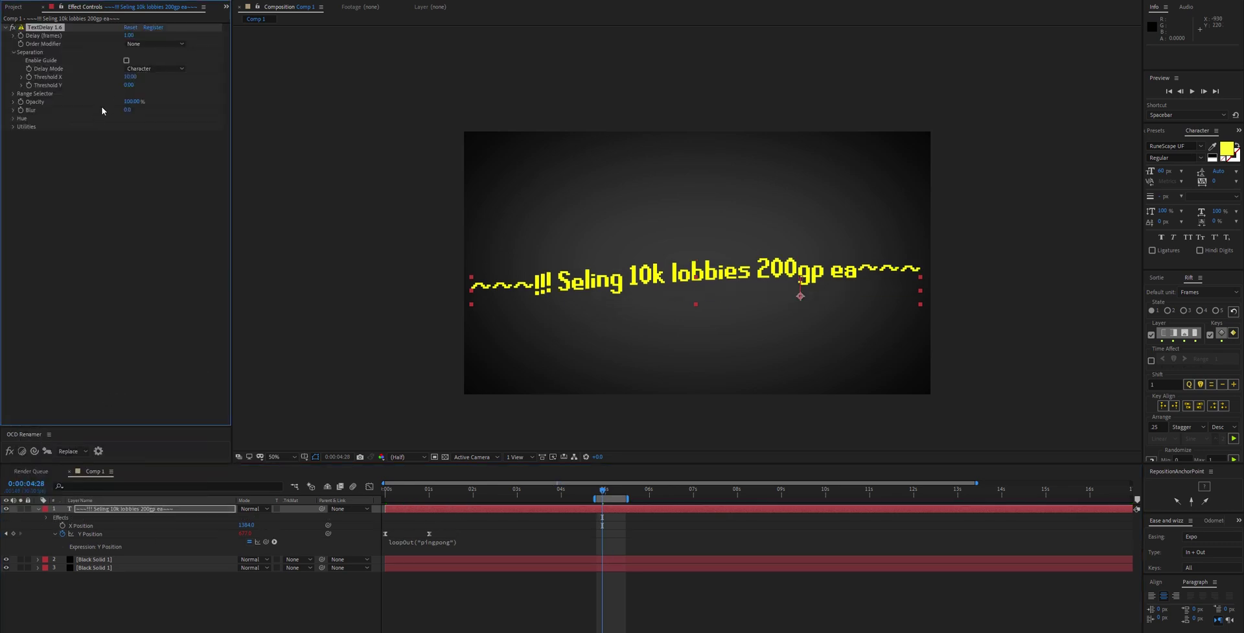
# Step: Use TextDelay's guide to raise Threshold Y to 14.50 so each exclamation mark separates, and turn the guide off
pyautogui.click(127, 61)
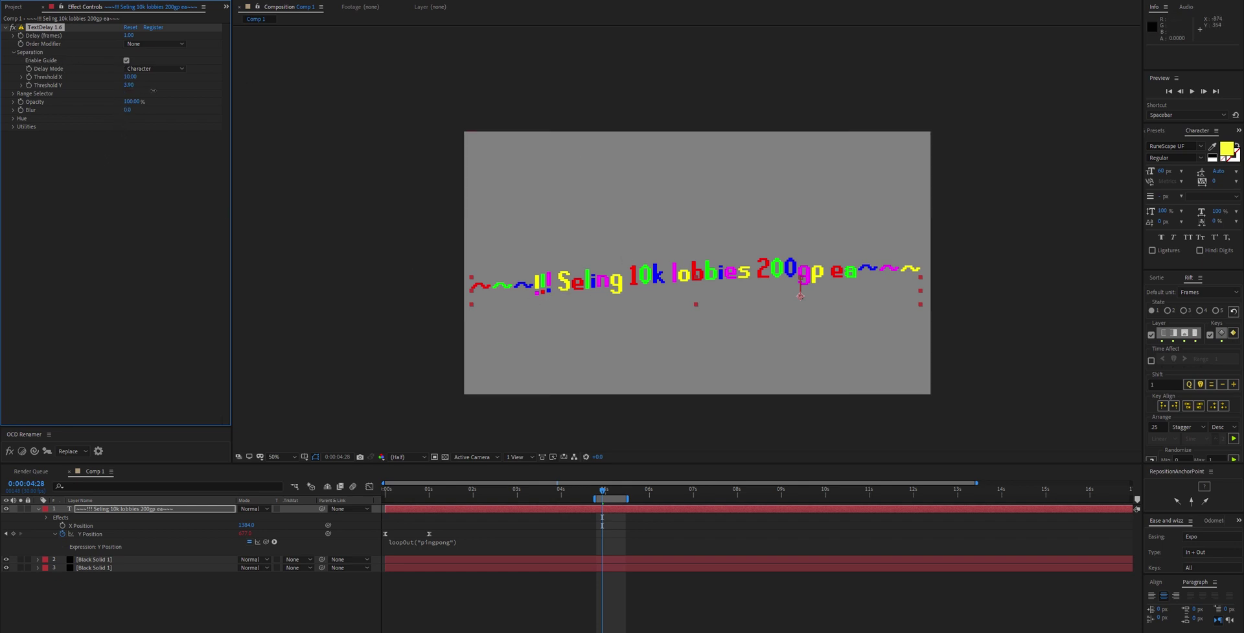
pyautogui.moveTo(192, 88); pyautogui.dragTo(201, 87)
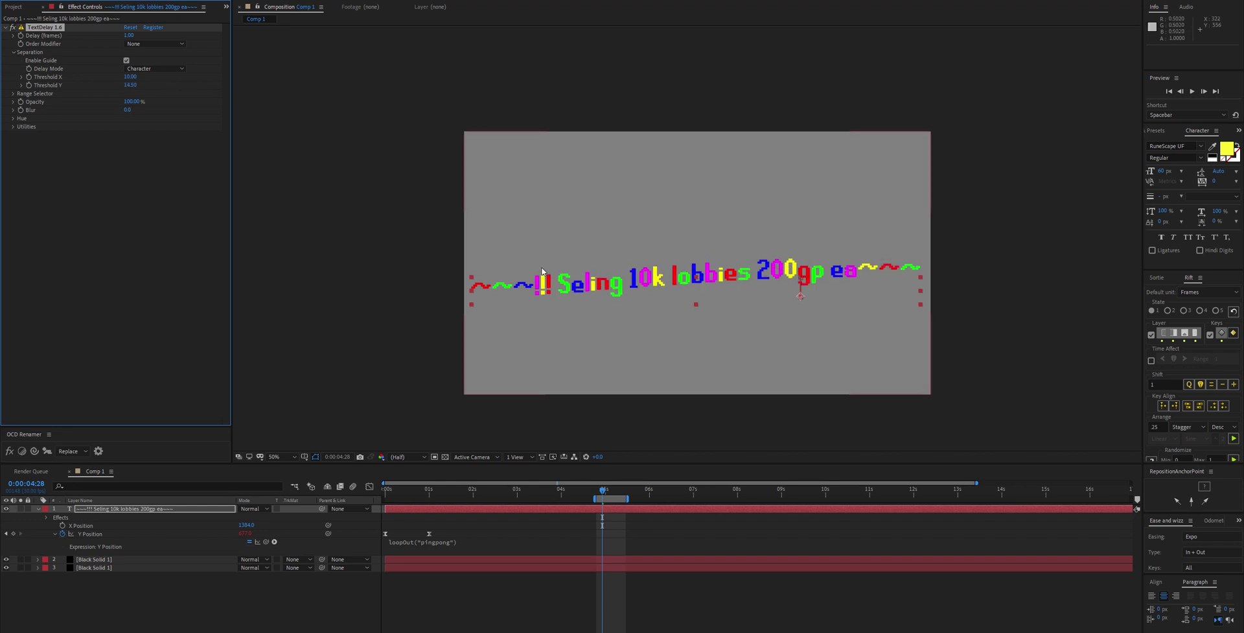
pyautogui.click(392, 281)
pyautogui.click(134, 63)
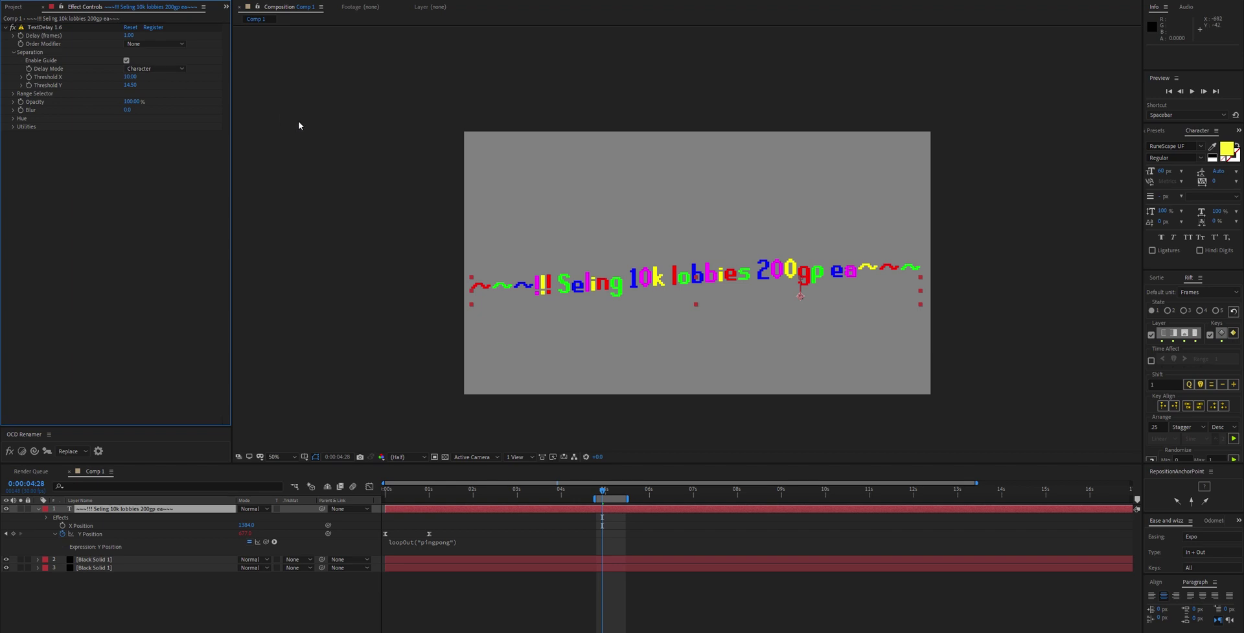
pyautogui.click(143, 59)
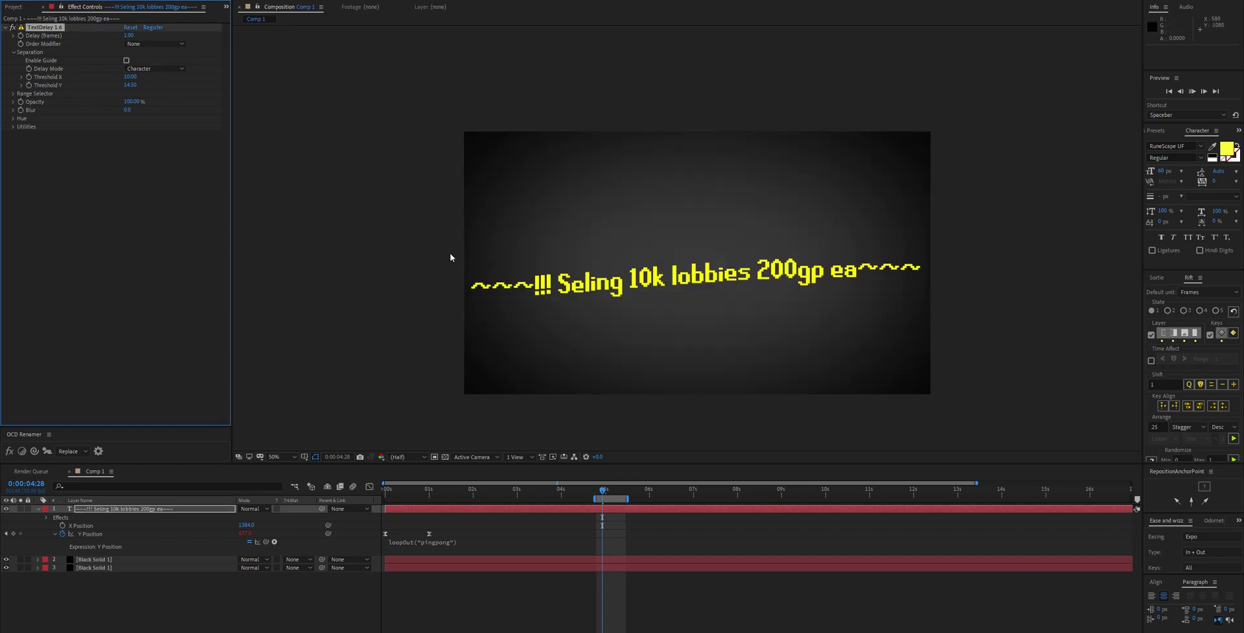
# Step: Preview the character delay and set TextDelay's Delay to 3 frames, scrubbing the timeline to check the wave
pyautogui.press('space')
pyautogui.press('space')
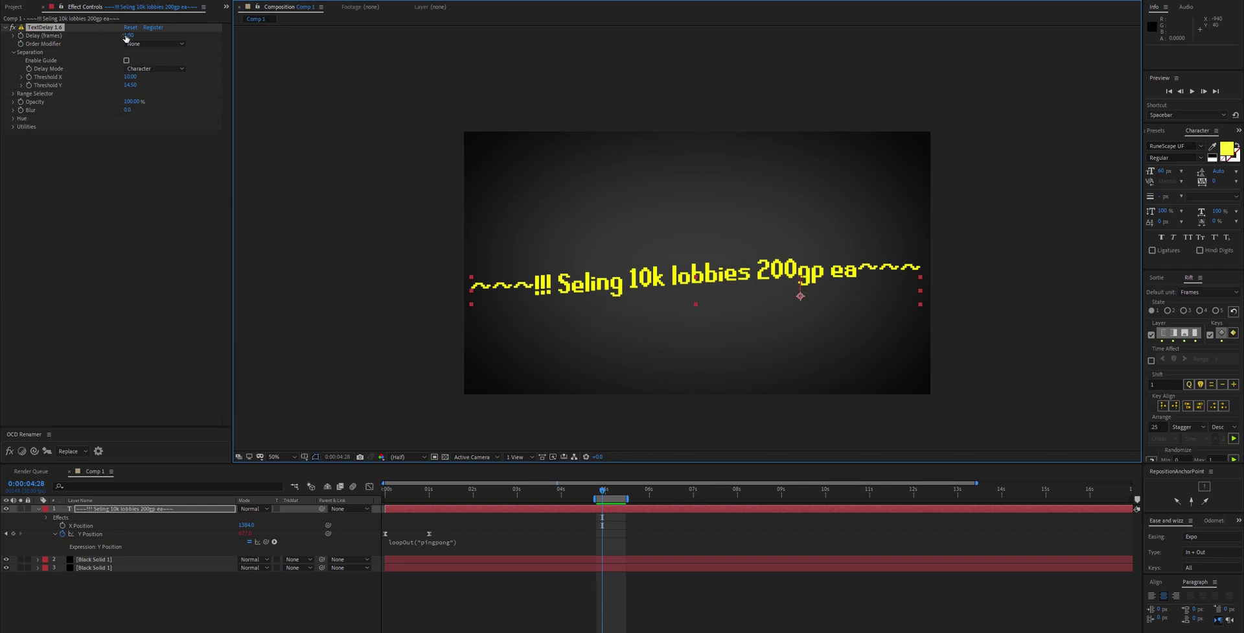
pyautogui.moveTo(127, 35); pyautogui.dragTo(171, 41)
pyautogui.moveTo(663, 490); pyautogui.dragTo(872, 505)
pyautogui.moveTo(130, 37); pyautogui.dragTo(107, 37)
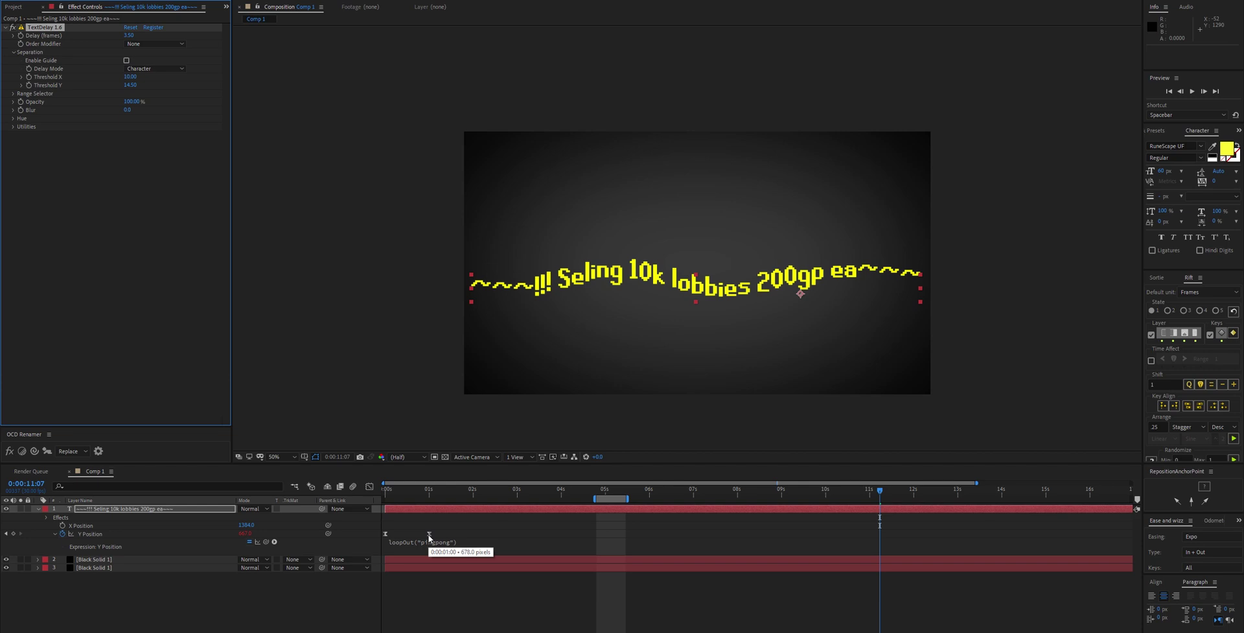
# Step: Try moving the second Y Position keyframe close to the first one and preview the faster wave
pyautogui.moveTo(429, 537); pyautogui.dragTo(395, 543)
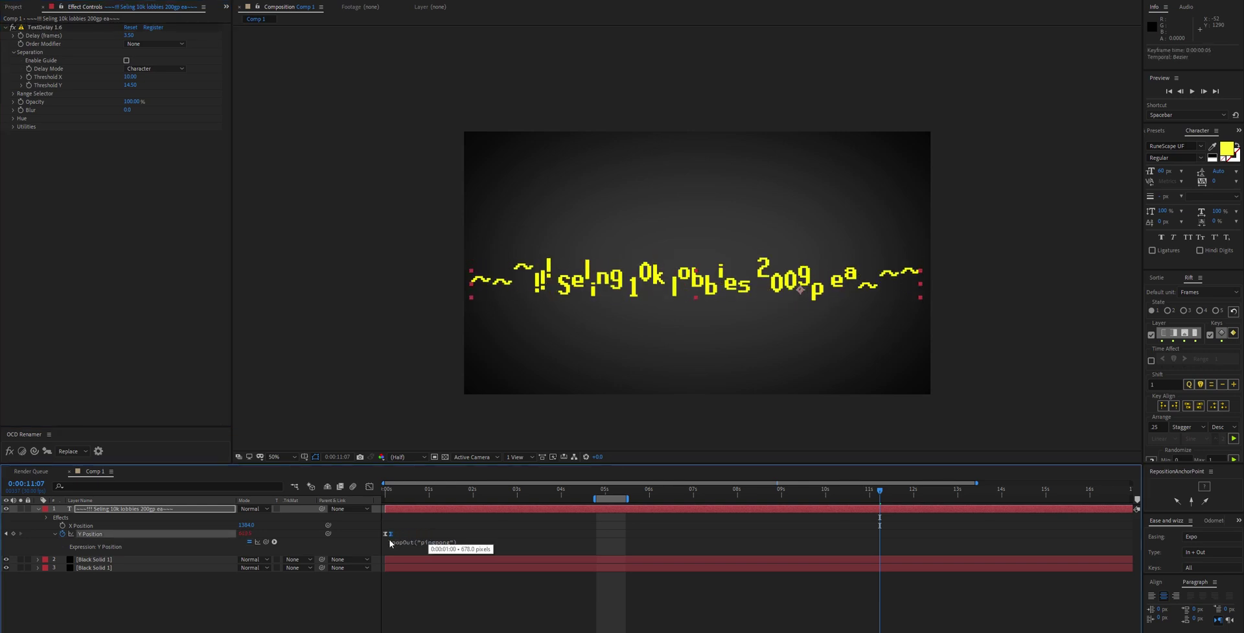
pyautogui.press('space')
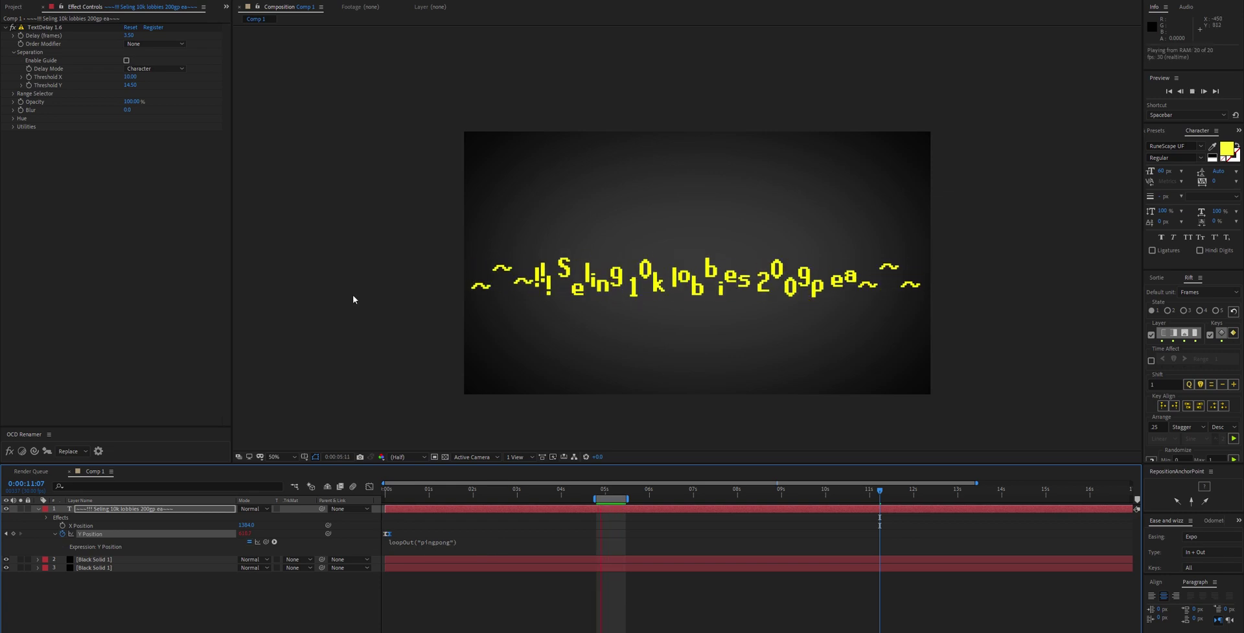
pyautogui.press('space')
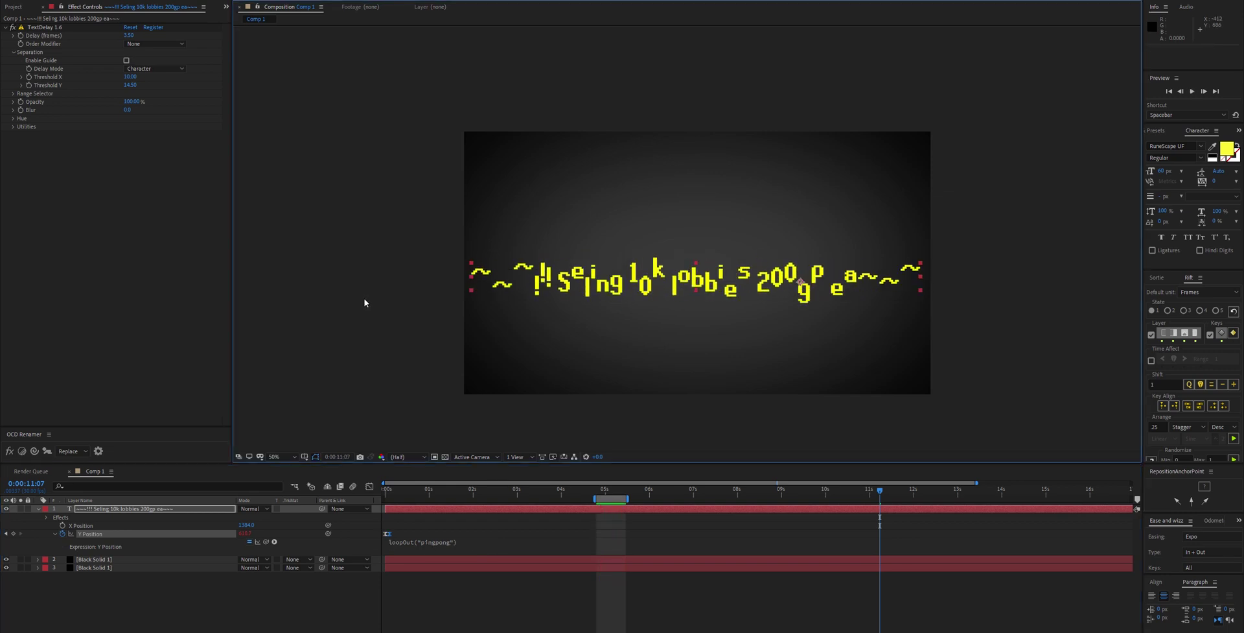
pyautogui.press('space')
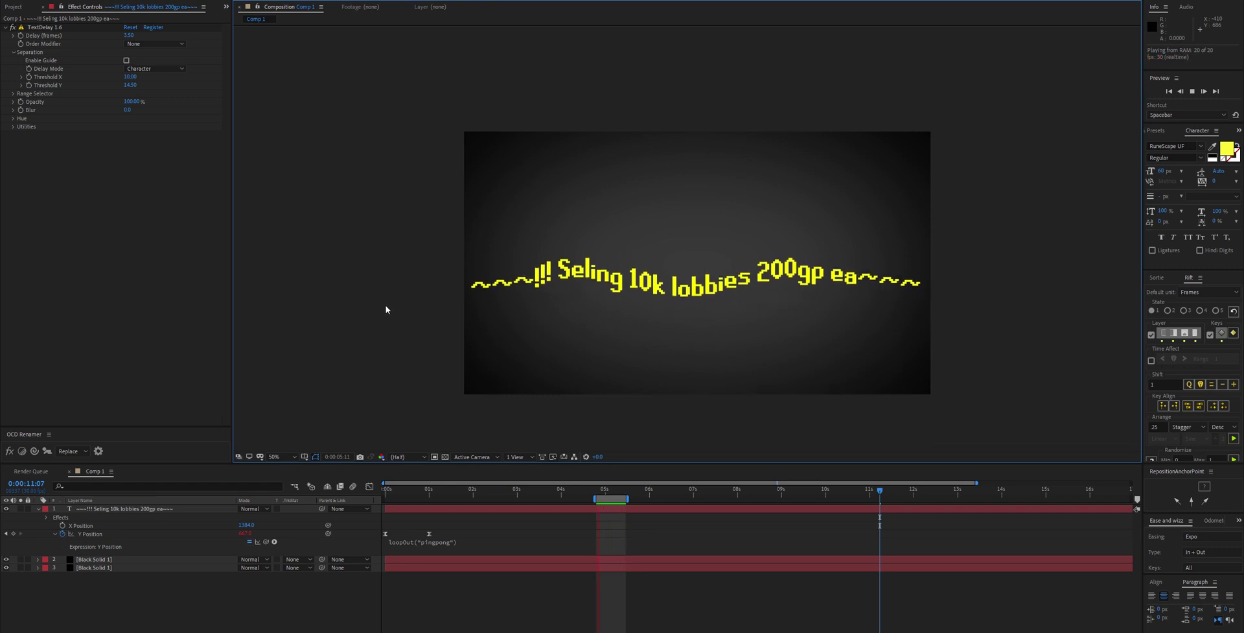
# Step: Move the second Y Position keyframe slightly earlier, to frame 24, and preview the wave
pyautogui.click(427, 534)
pyautogui.moveTo(427, 534); pyautogui.dragTo(423, 533)
pyautogui.press('space')
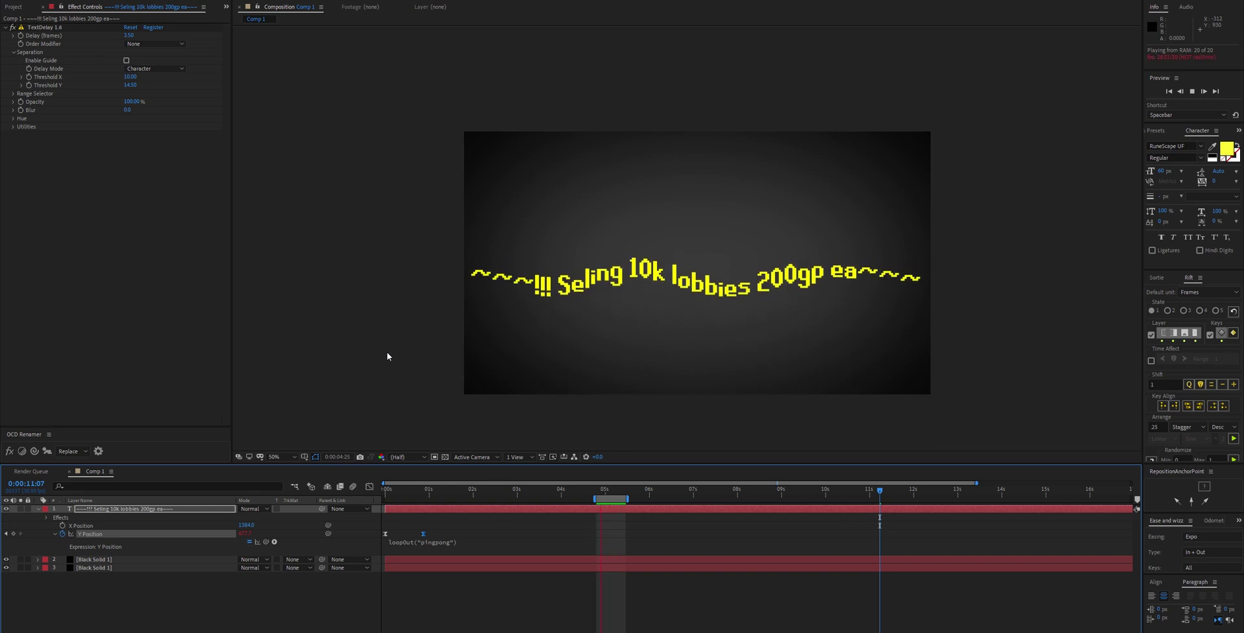
pyautogui.click(422, 534)
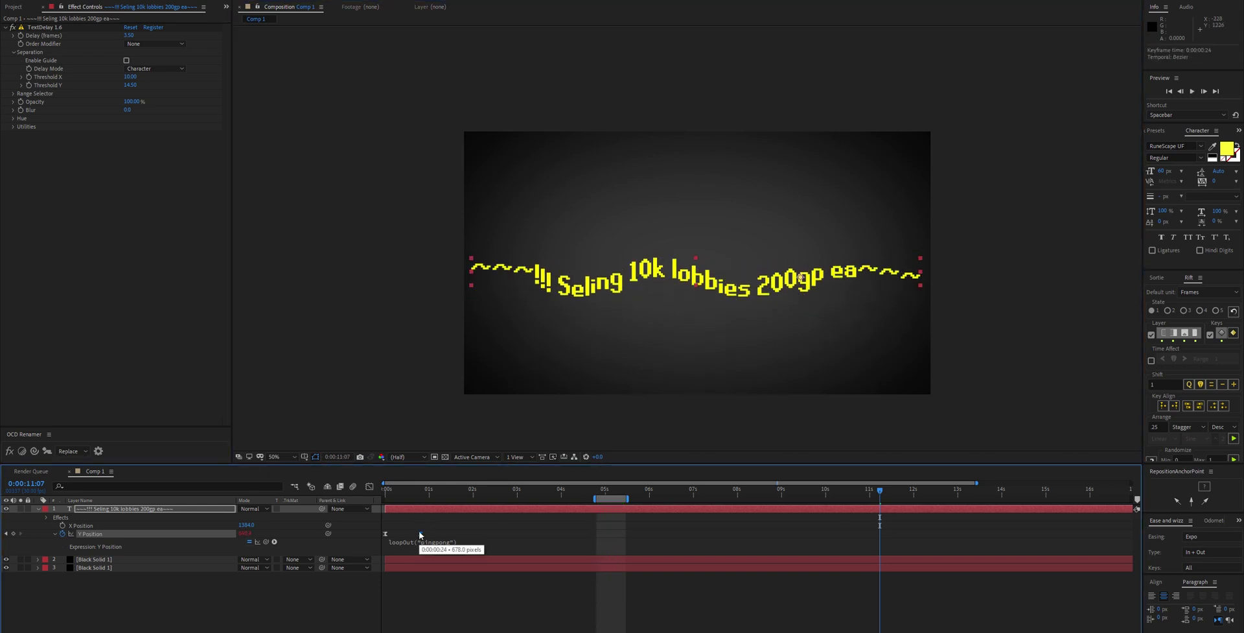
pyautogui.press('space')
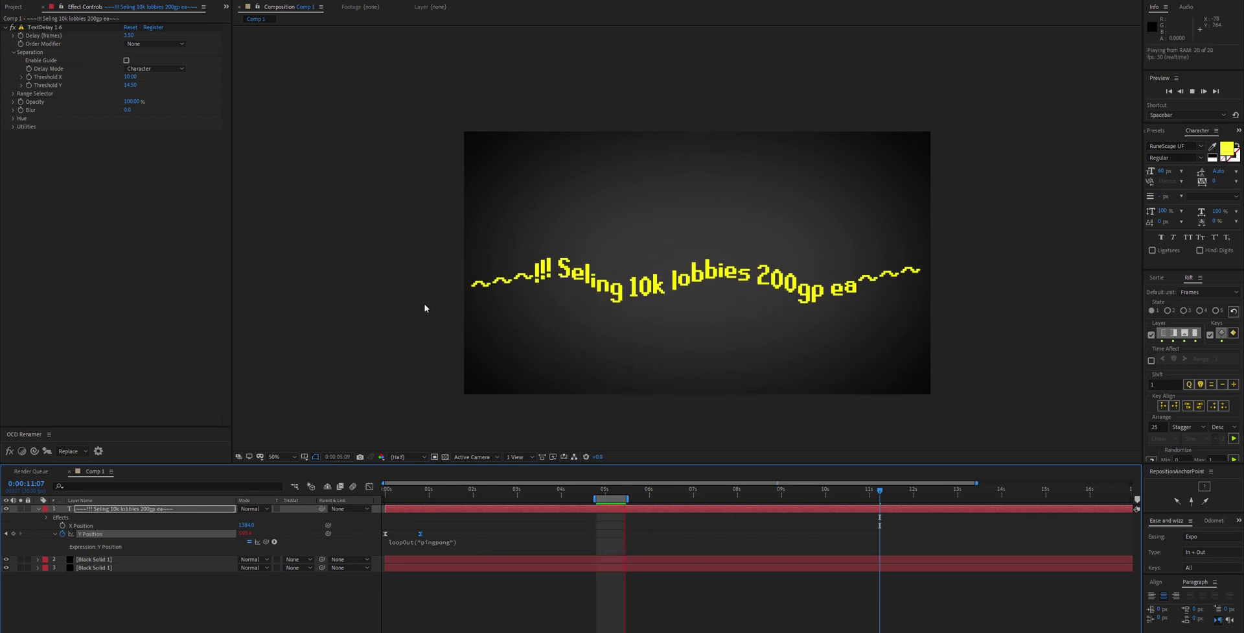
pyautogui.press('space')
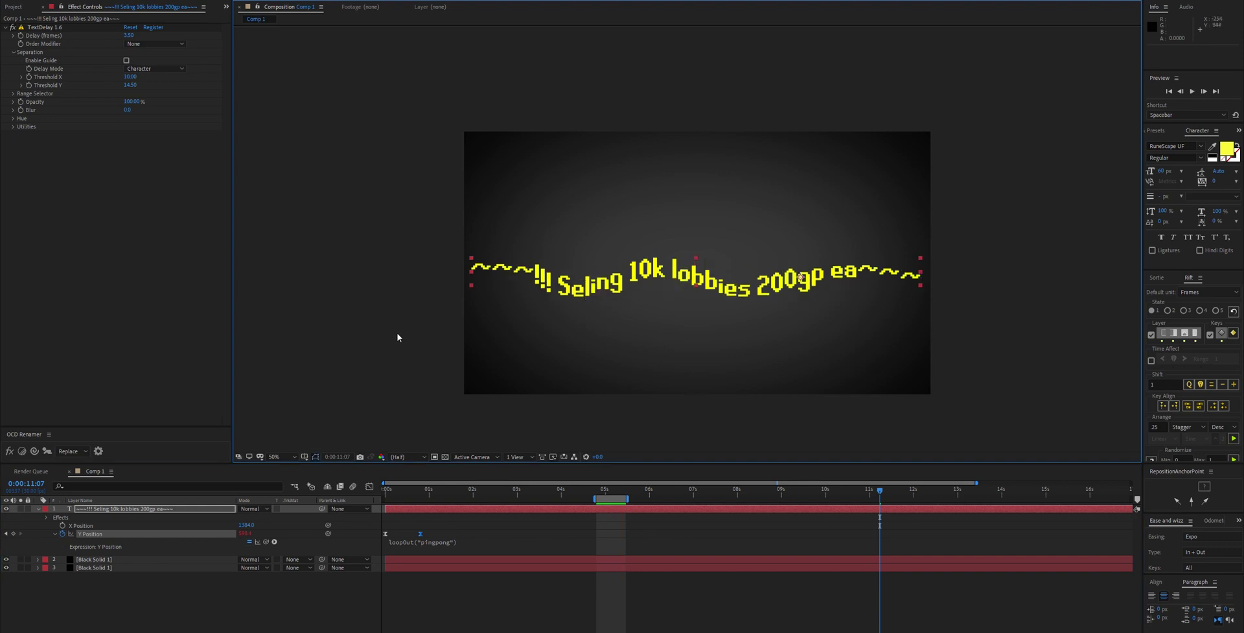
# Step: Try linear interpolation on both Y Position keyframes and preview the wave around 0:00:05:01
pyautogui.click(398, 337)
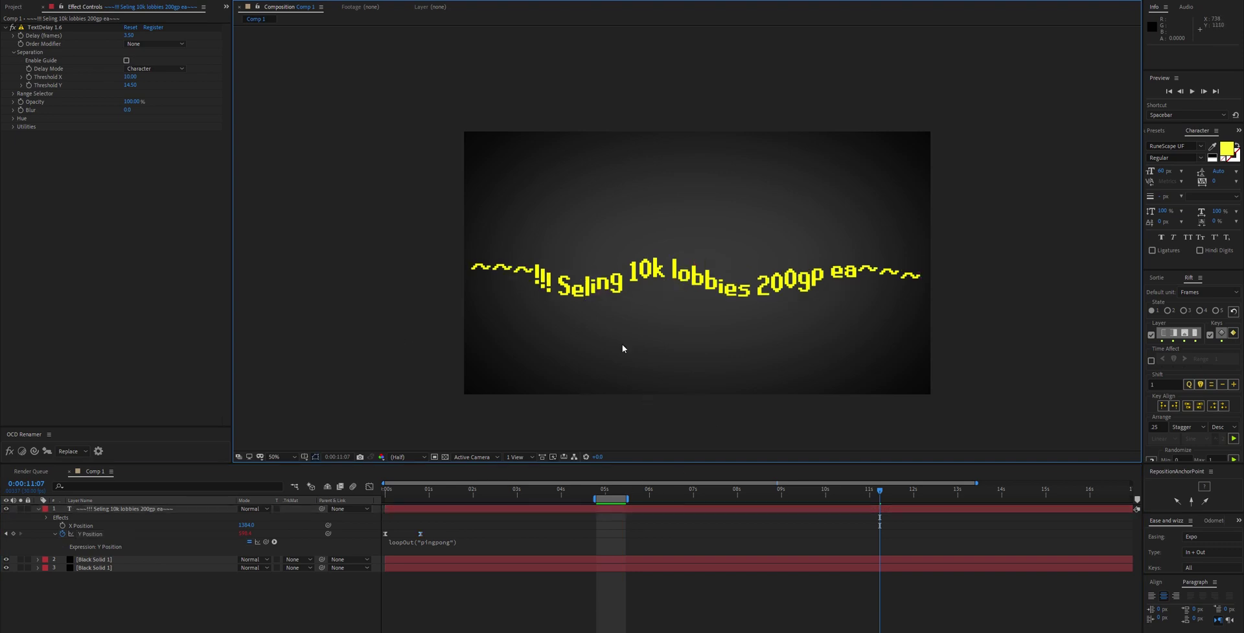
pyautogui.click(608, 497)
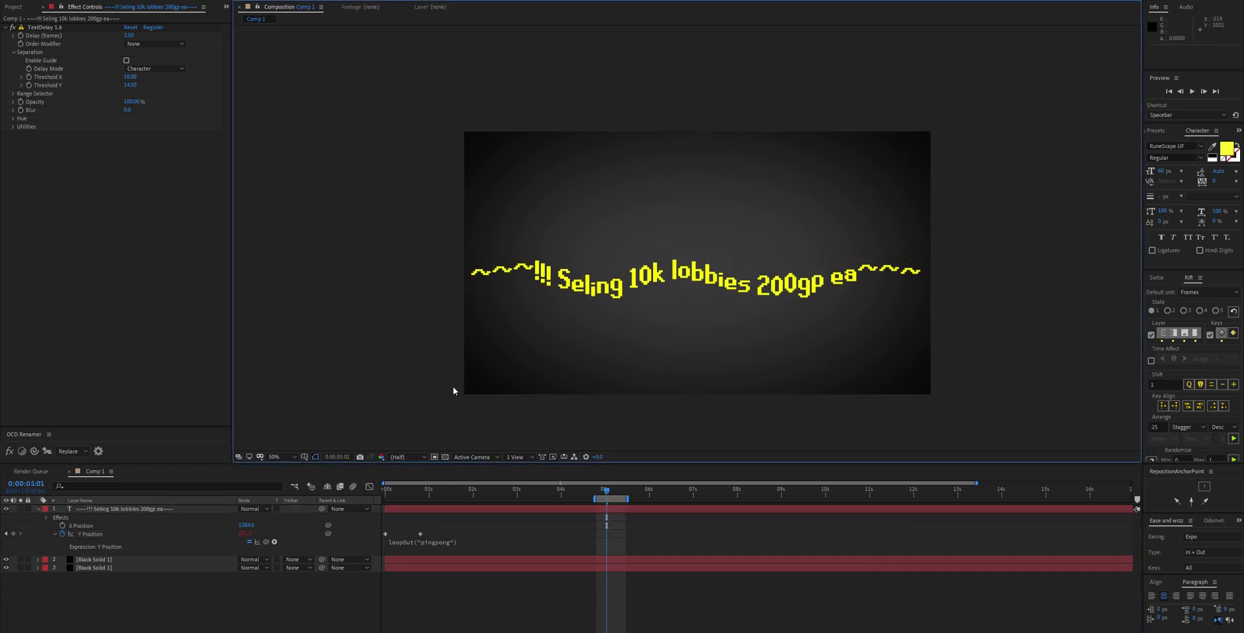
pyautogui.press('space')
pyautogui.press('space')
# Step: Apply Easy Ease again to both Y Position keyframes of the text layer
pyautogui.moveTo(430, 526); pyautogui.dragTo(388, 538)
pyautogui.rightClick(386, 533)
pyautogui.moveTo(454, 525)
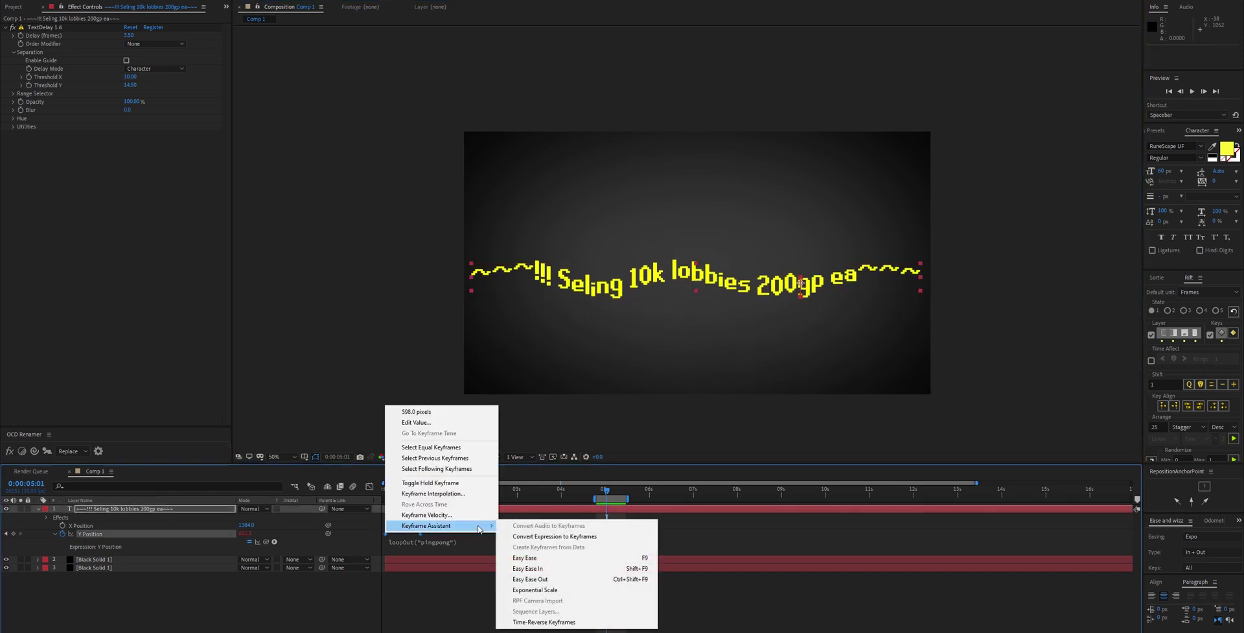
pyautogui.click(555, 560)
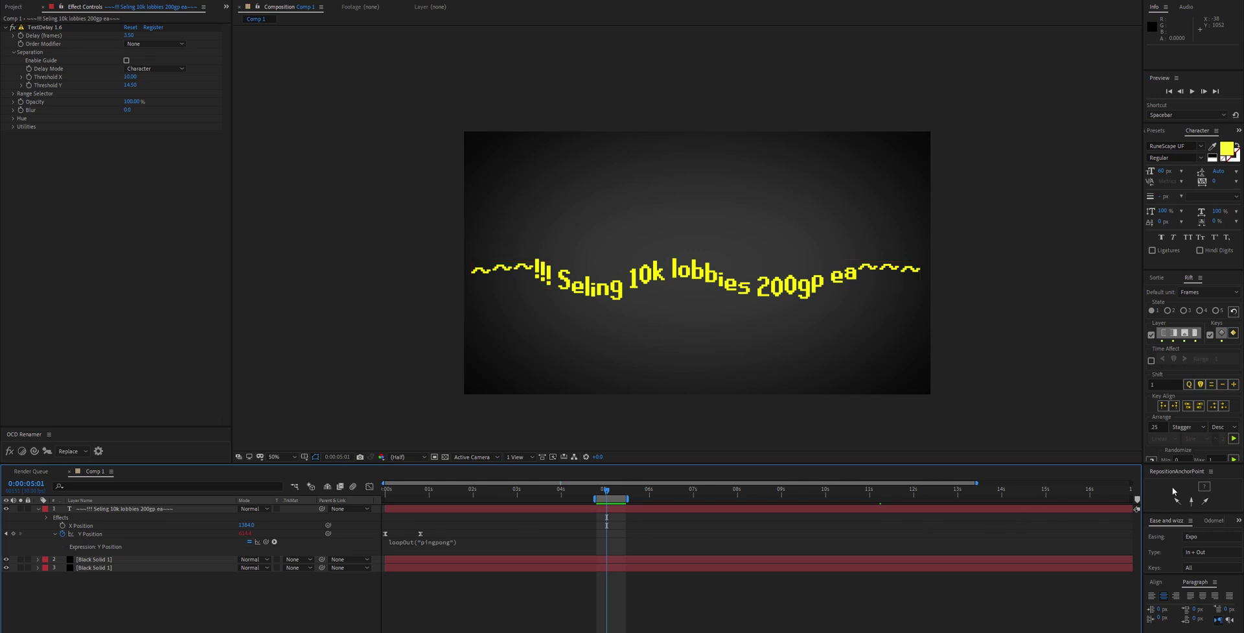
pyautogui.click(1202, 537)
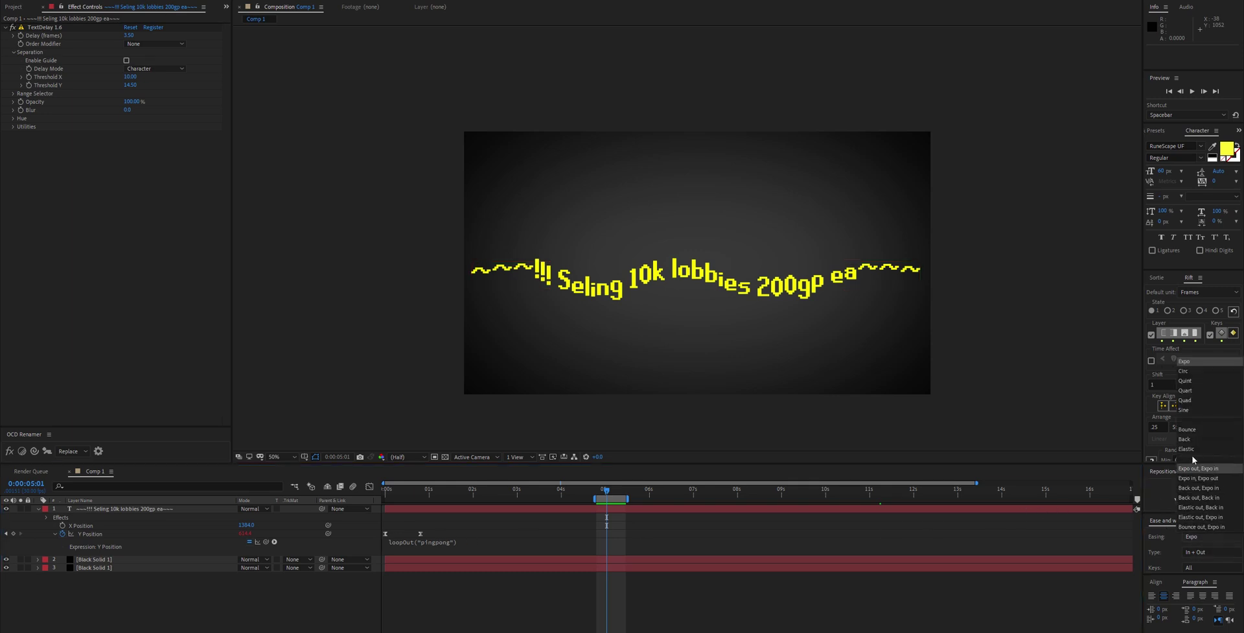
pyautogui.click(410, 353)
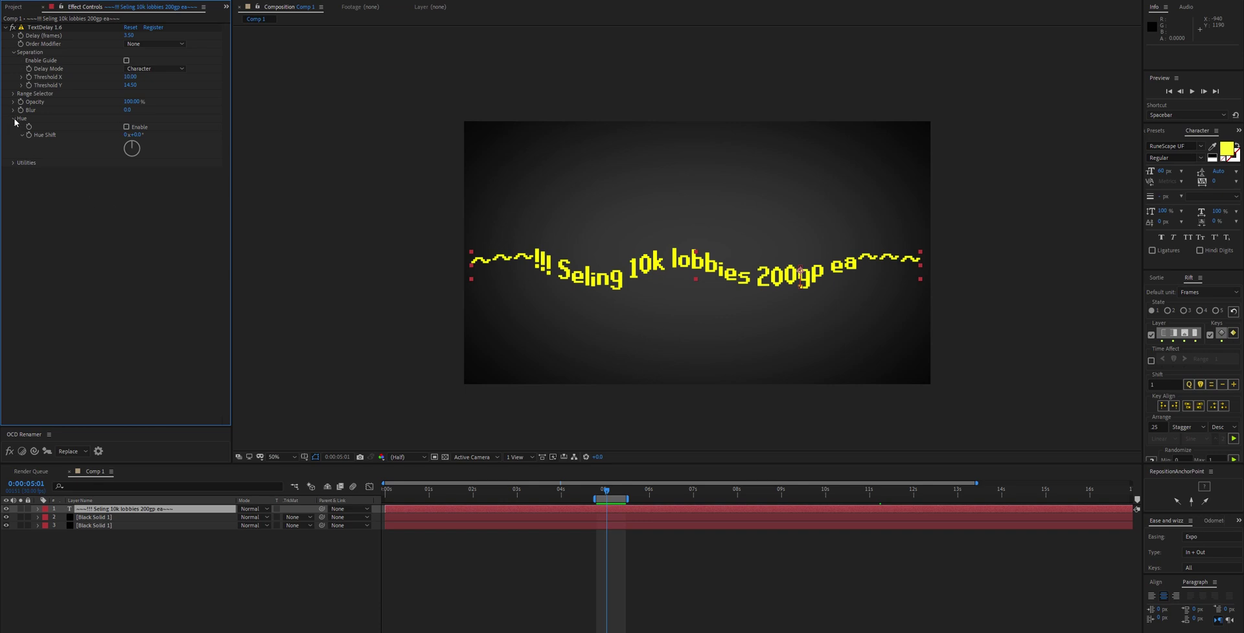
# Step: Enable Hue in the text layer's TextDelay effect, give Hue Shift the expression time*200 and preview the color cycling
pyautogui.click(126, 127)
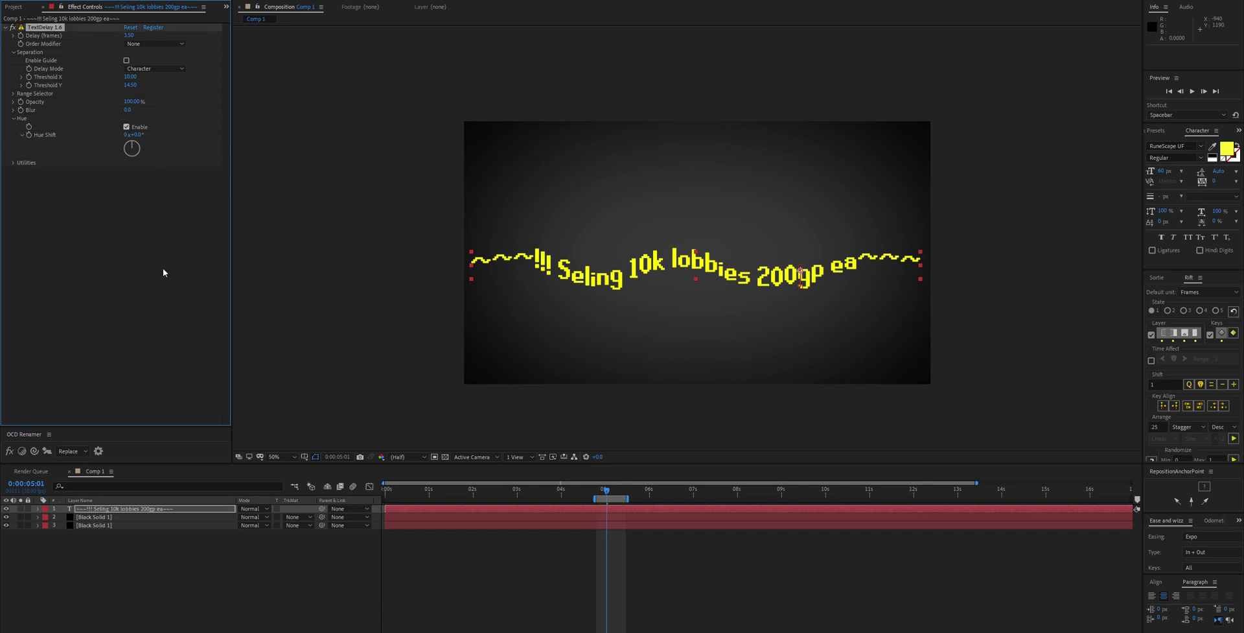
pyautogui.keyDown('alt'); pyautogui.click(29, 135); pyautogui.keyUp('alt')
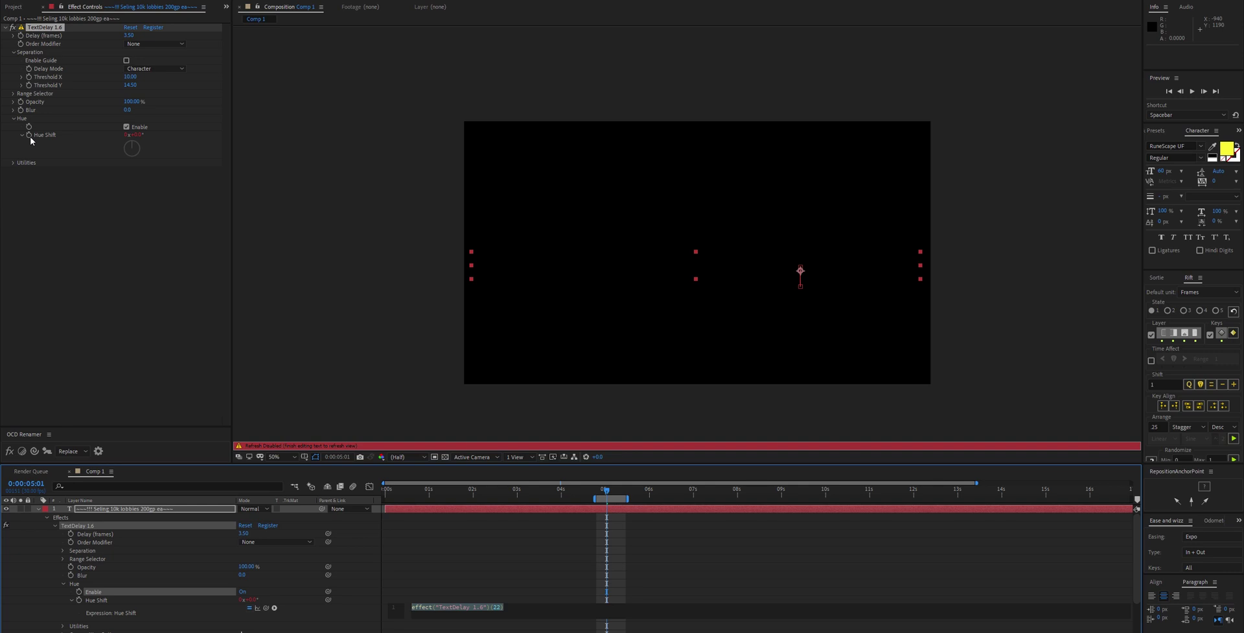
pyautogui.write('time*200')
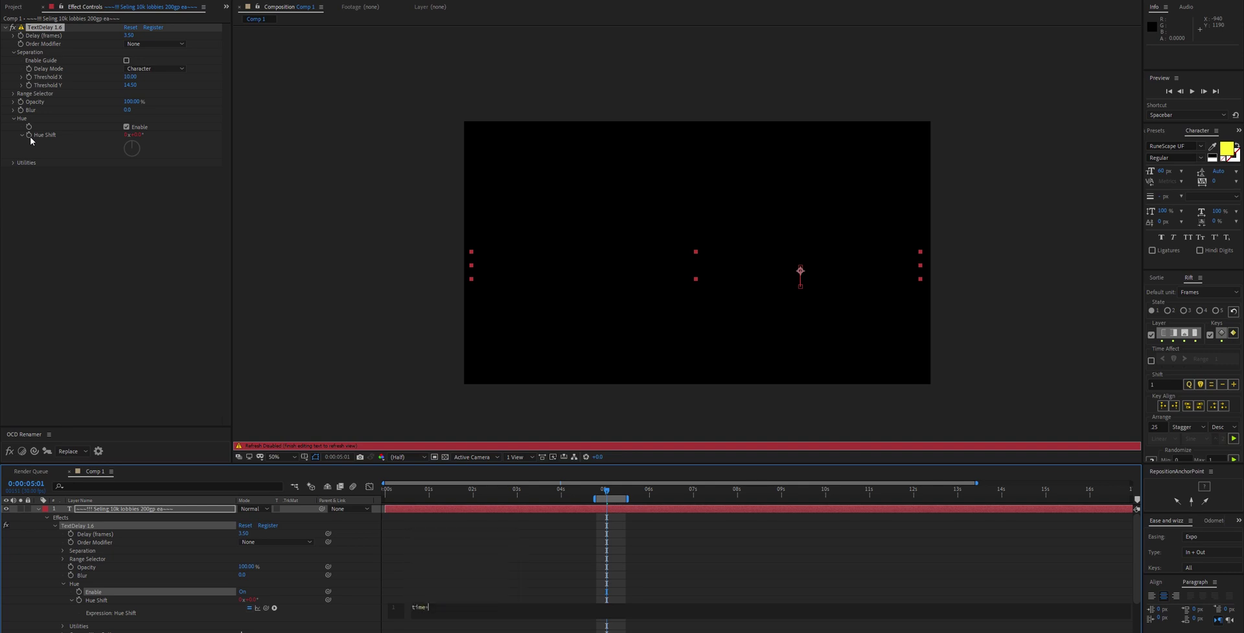
pyautogui.click(463, 364)
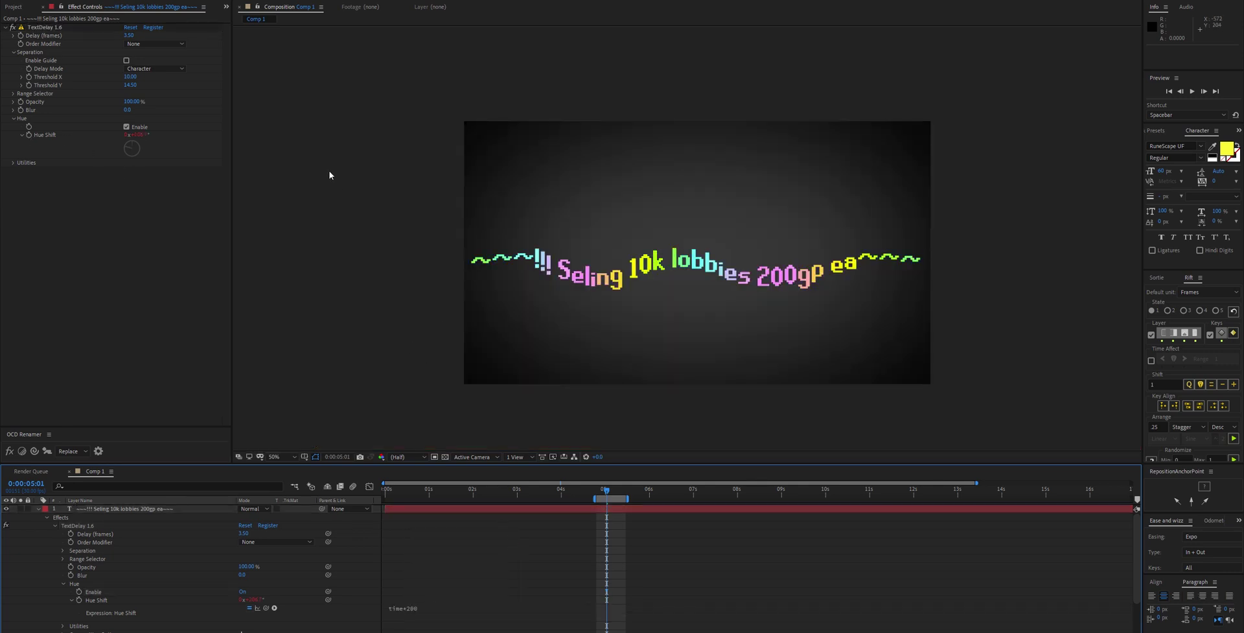
pyautogui.press('space')
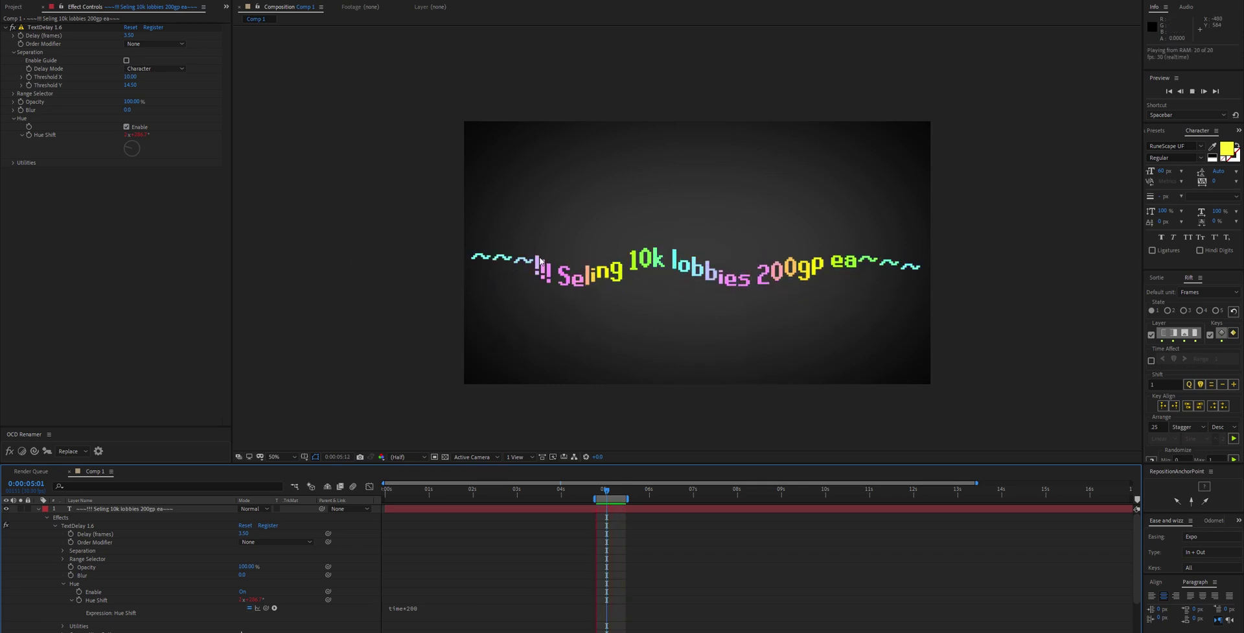
pyautogui.click(731, 276)
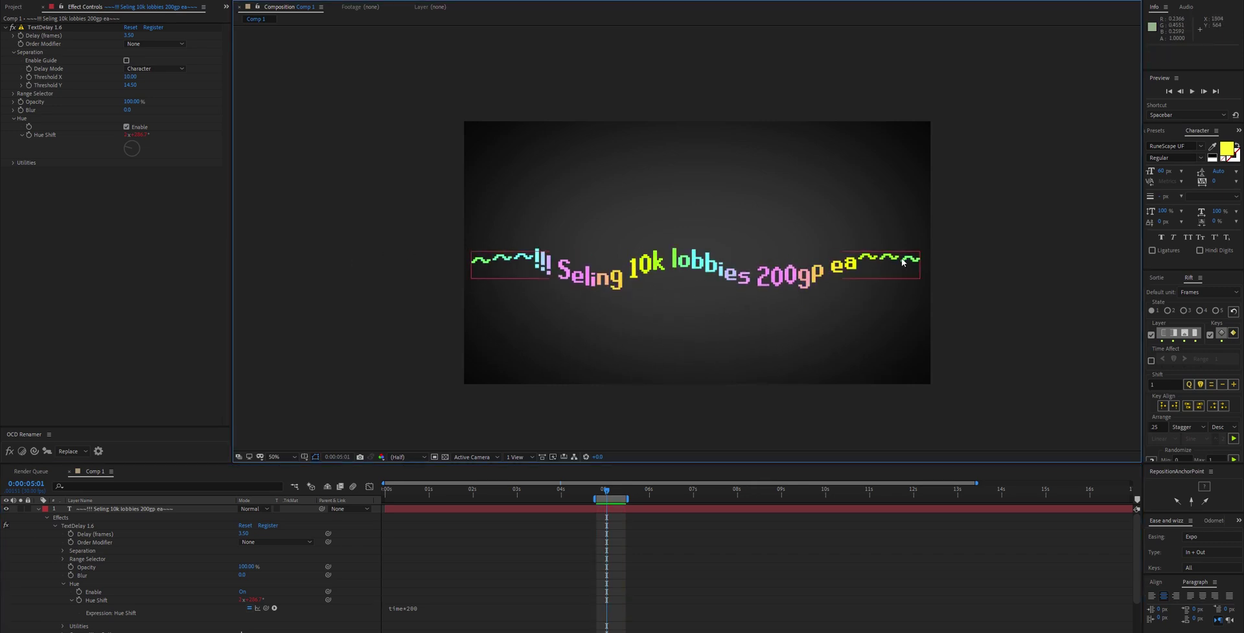
# Step: Create a black solid above the text layer and apply the Gradient Ramp effect to it
pyautogui.click(38, 509)
pyautogui.click(64, 550)
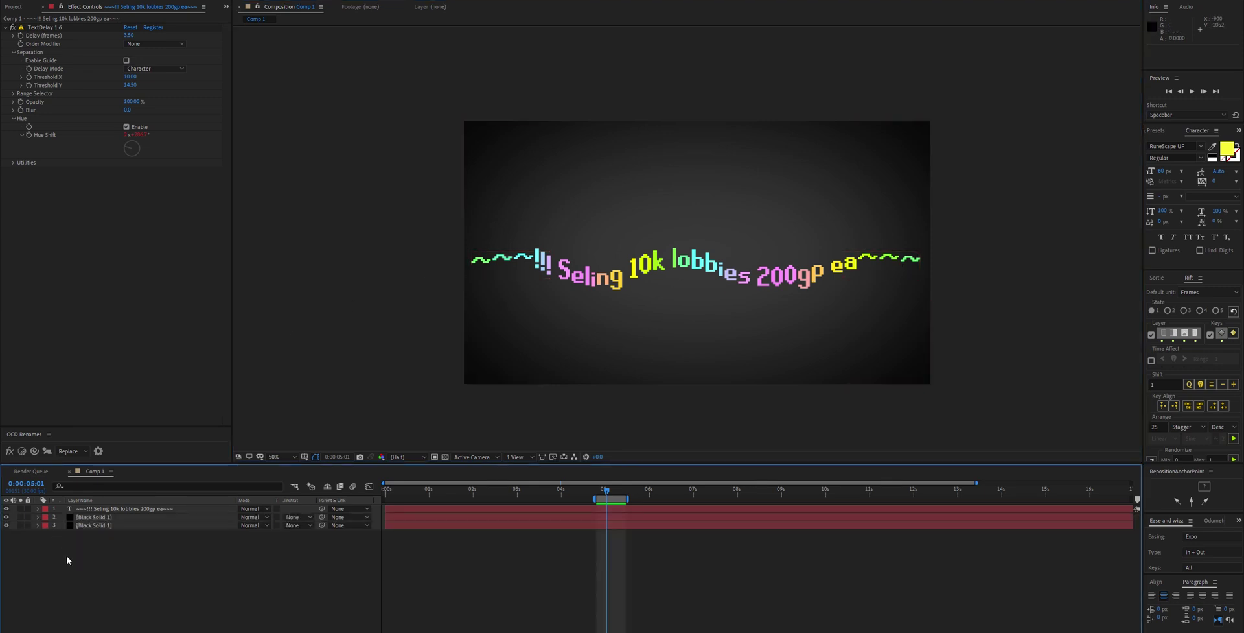
pyautogui.hotkey('ctrl', 'y')
pyautogui.press('Return')
pyautogui.hotkey('ctrl', 'space')
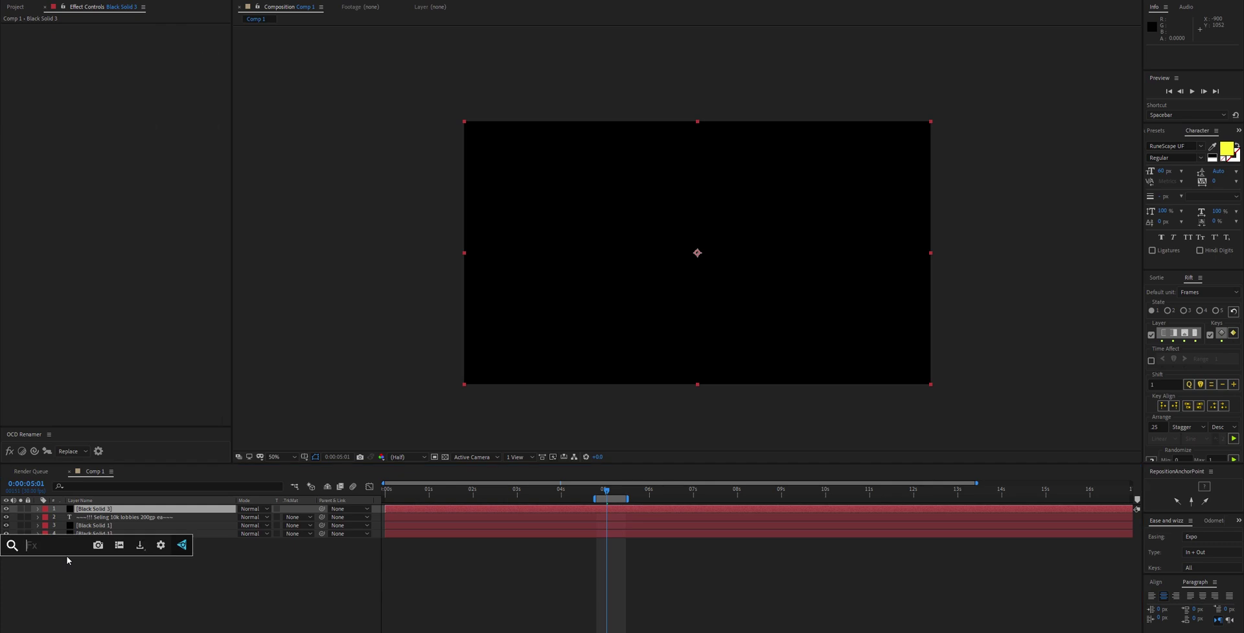
pyautogui.write('ramp')
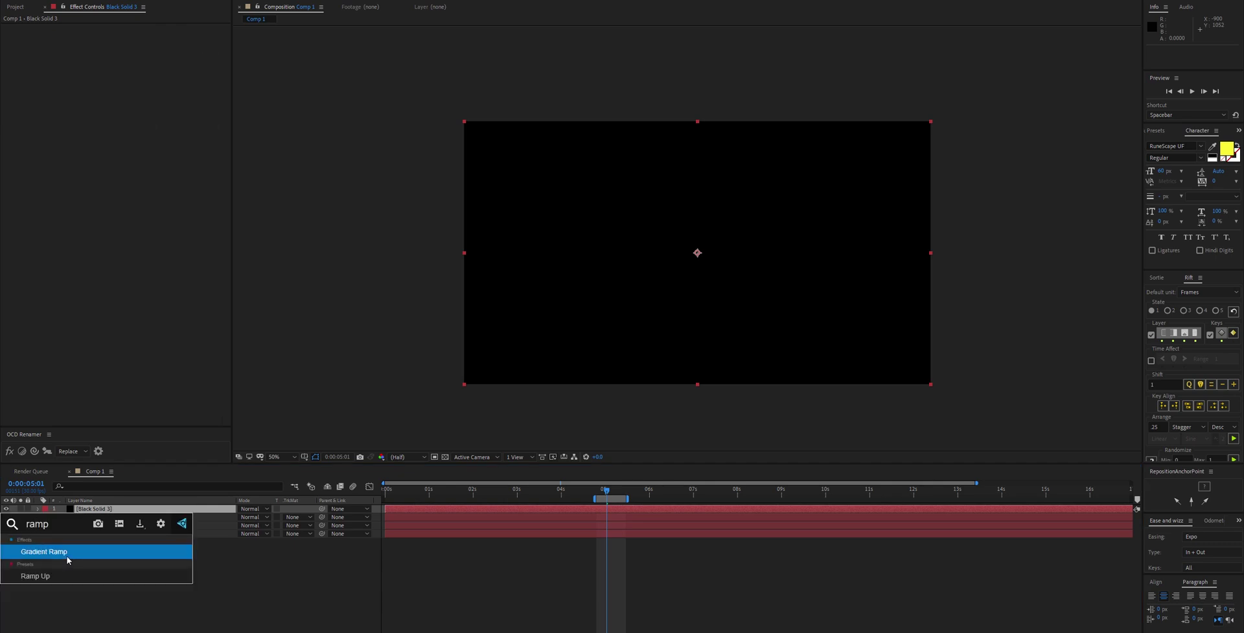
pyautogui.click(67, 556)
# Step: Apply the Colorama effect to the new ramp solid
pyautogui.hotkey('ctrl', 'space')
pyautogui.write('col')
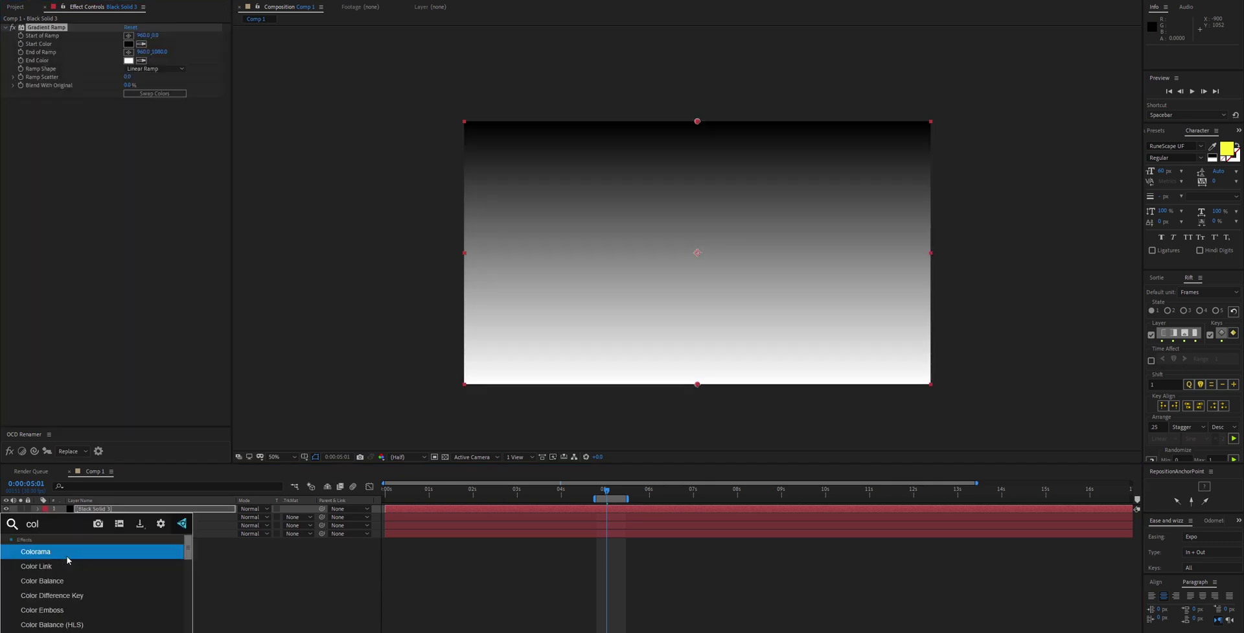
pyautogui.click(67, 557)
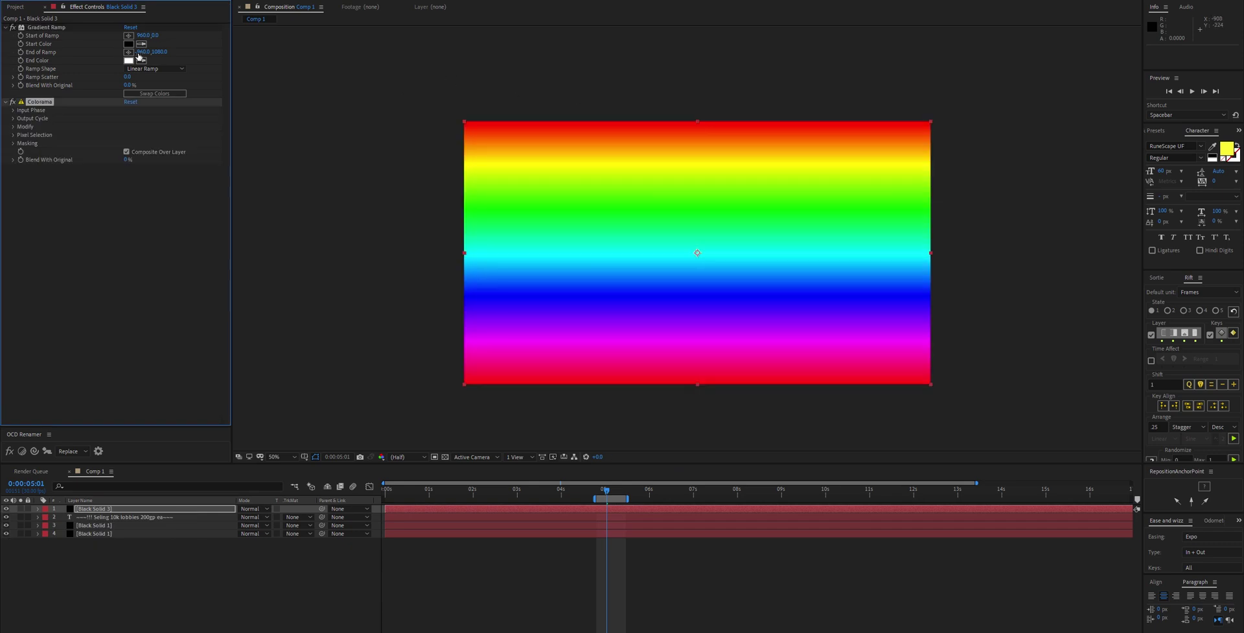
# Step: Make the Gradient Ramp horizontal by moving its start to the middle of the frame's left edge and its end to the middle of the right edge
pyautogui.click(56, 35)
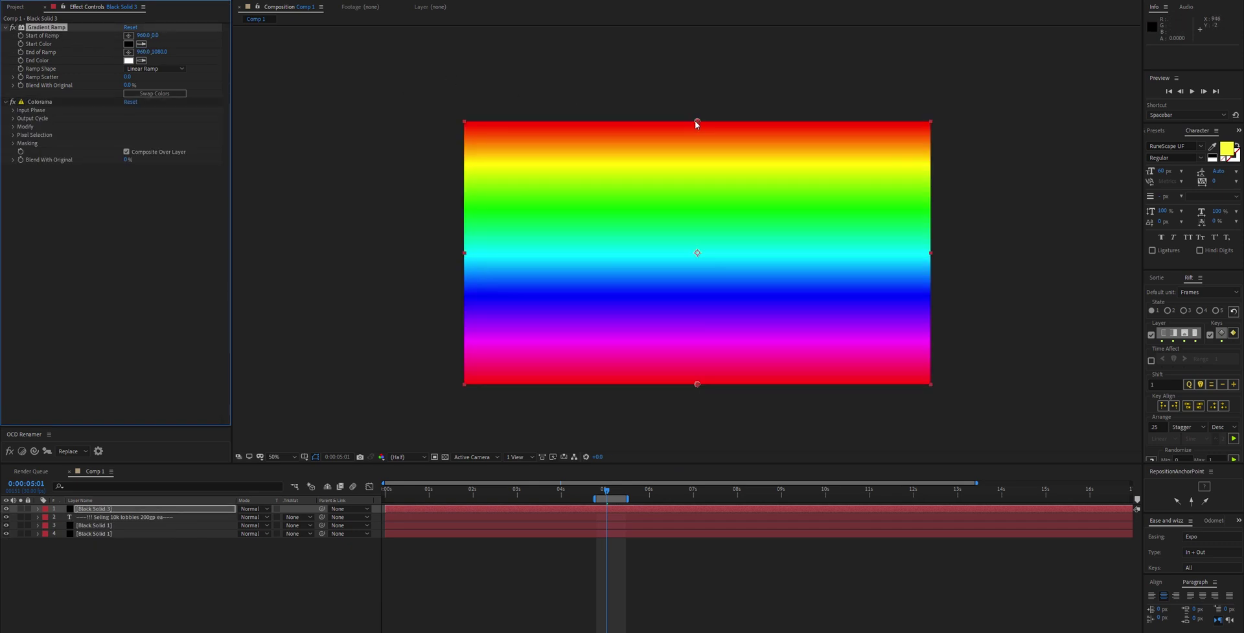
pyautogui.moveTo(696, 122); pyautogui.dragTo(464, 253)
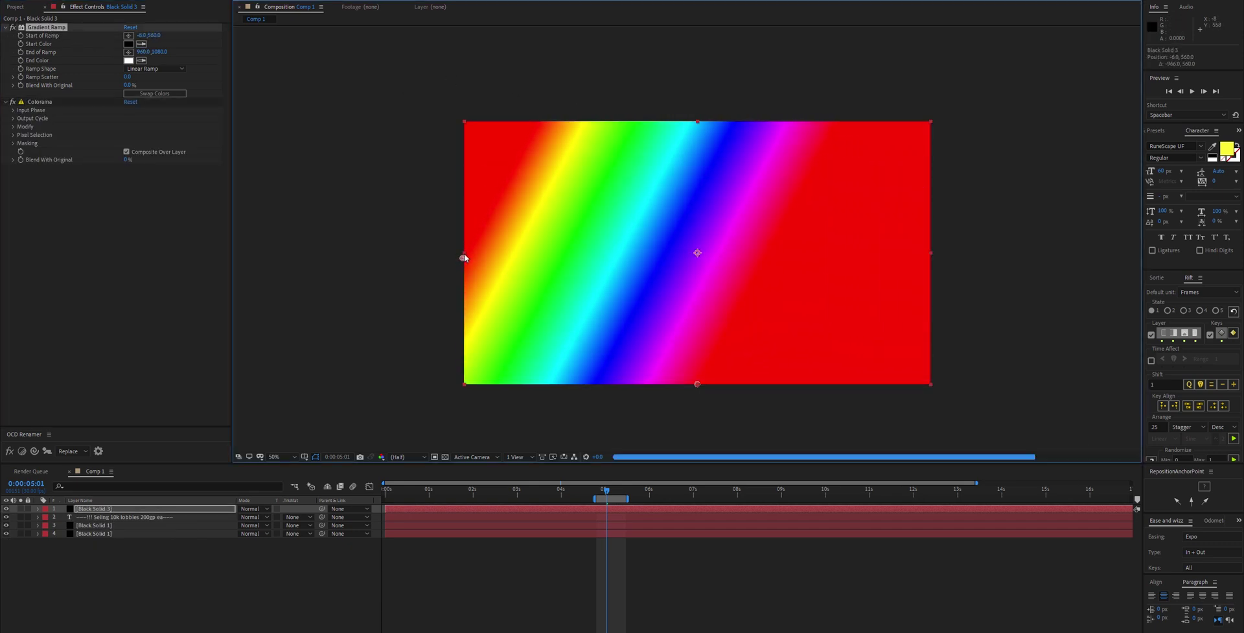
pyautogui.moveTo(698, 383); pyautogui.dragTo(930, 253)
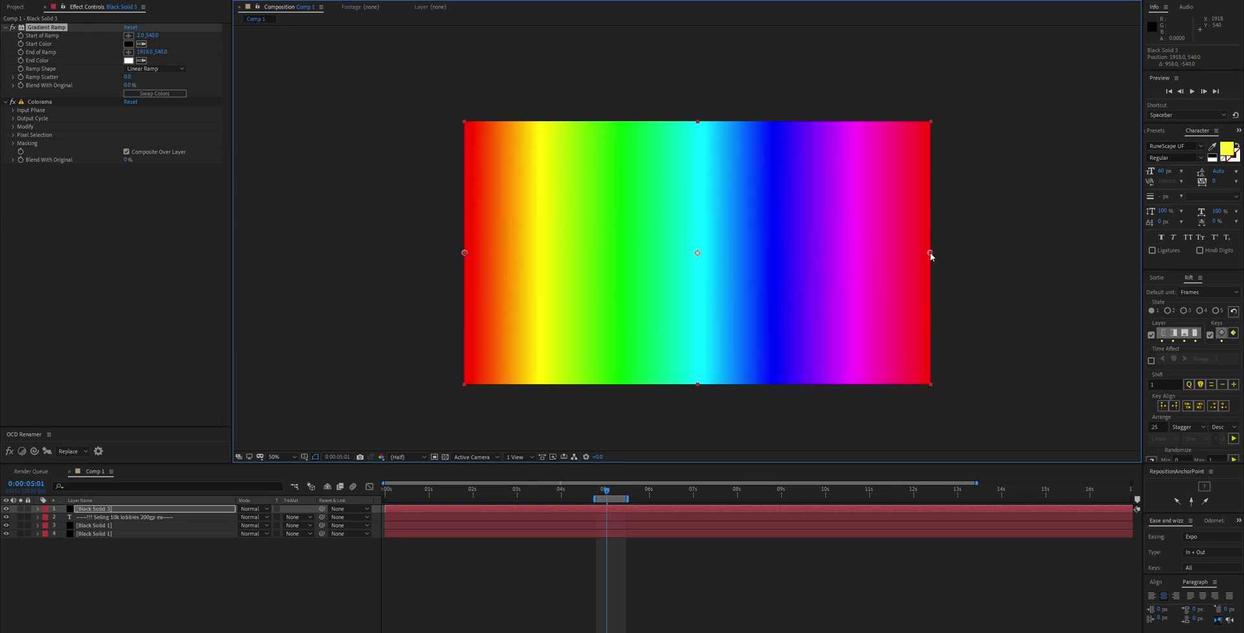
pyautogui.click(92, 216)
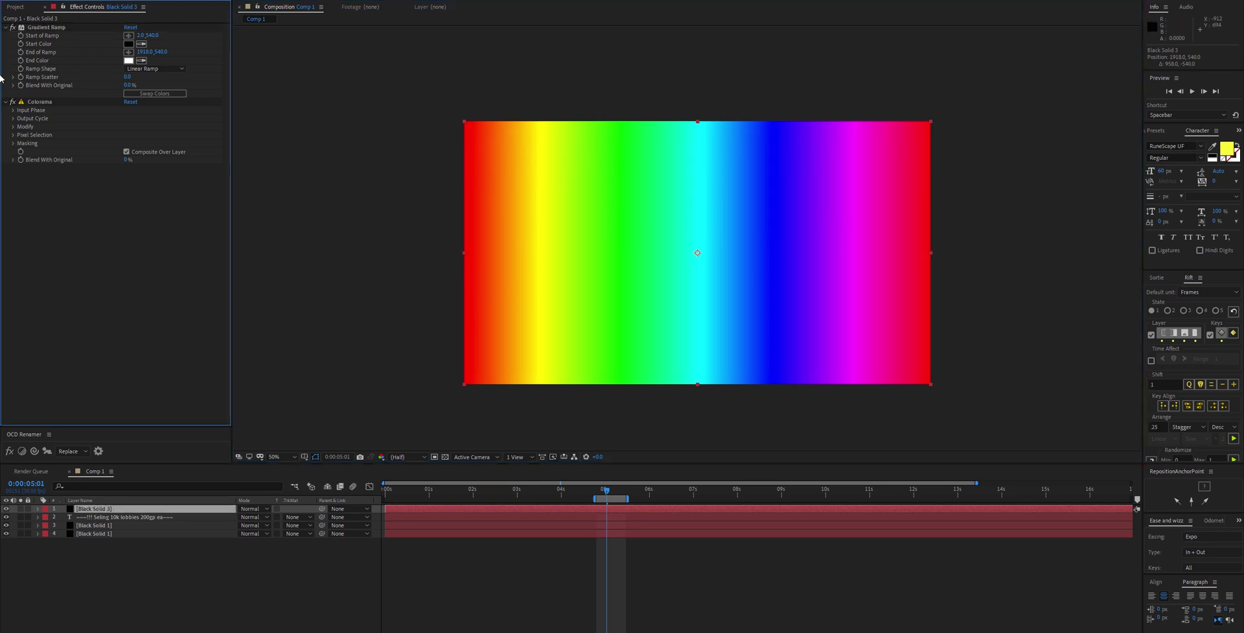
# Step: Give Colorama's Phase Shift the expression time*150 and preview the moving rainbow
pyautogui.click(13, 119)
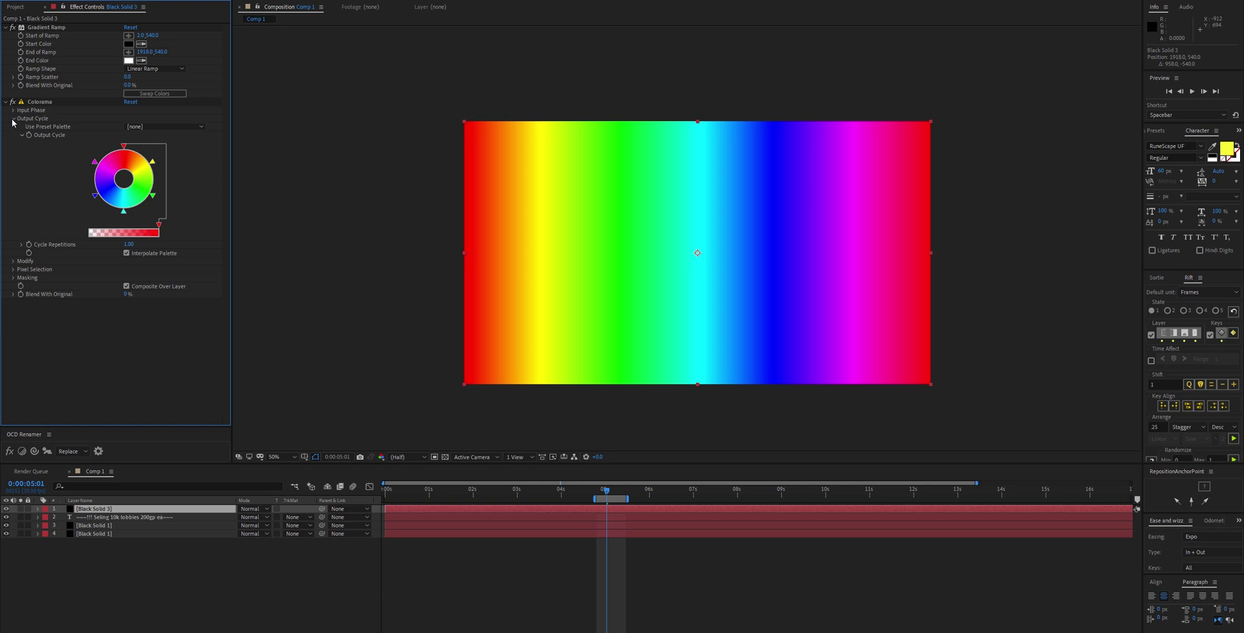
pyautogui.click(13, 110)
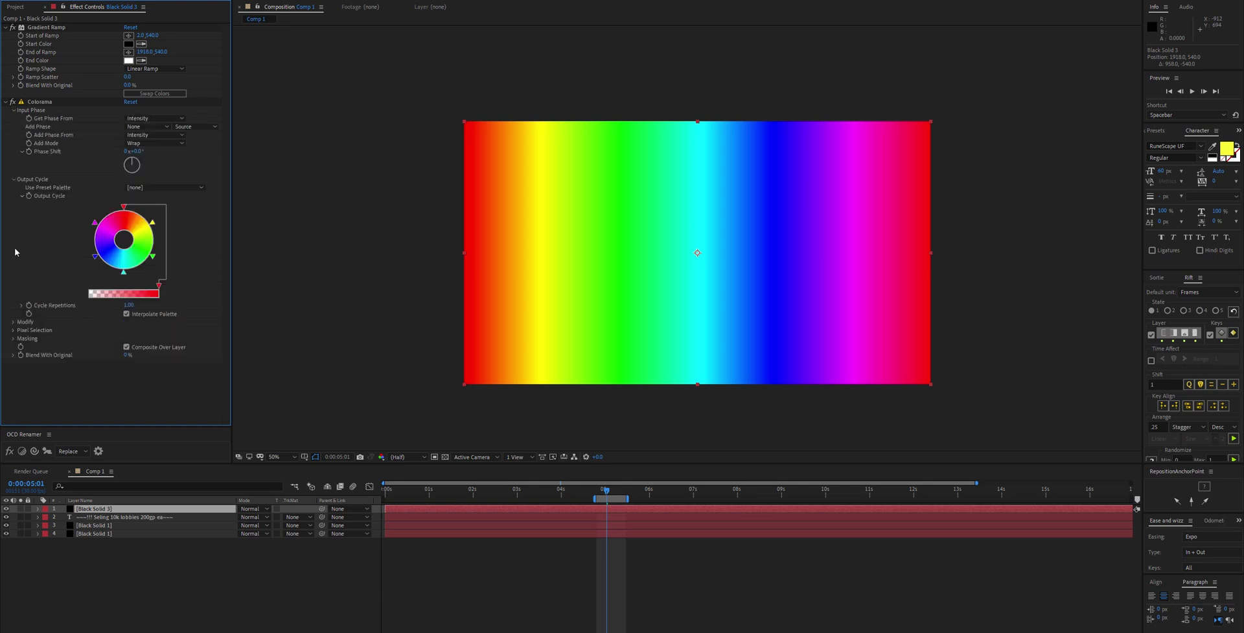
pyautogui.keyDown('alt'); pyautogui.click(29, 149); pyautogui.keyUp('alt')
pyautogui.write('time*2')
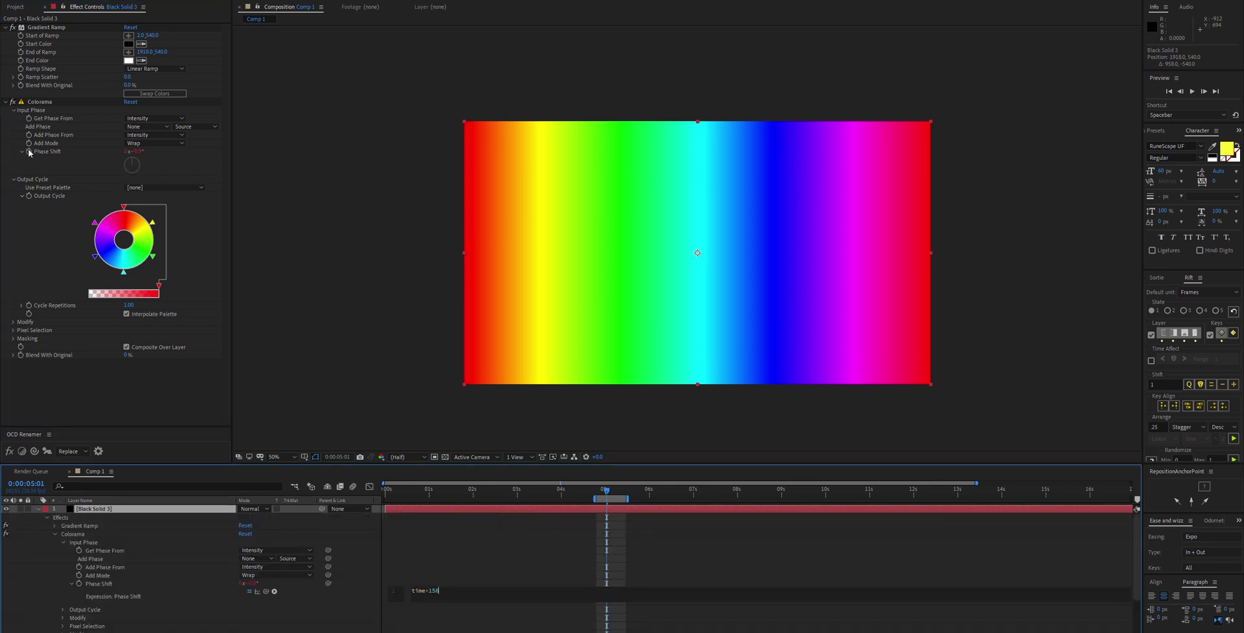
pyautogui.click(439, 355)
pyautogui.press('space')
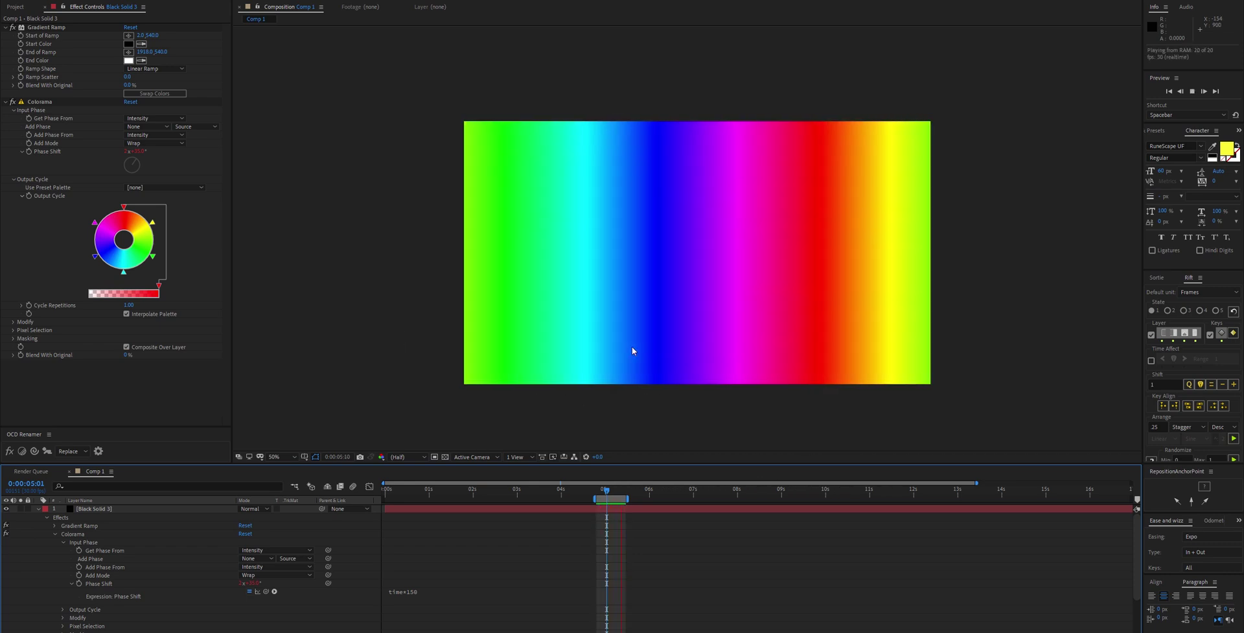
pyautogui.press('space')
# Step: Reverse the rainbow's direction by changing the Phase Shift expression to time*-150, and preview it
pyautogui.click(421, 591)
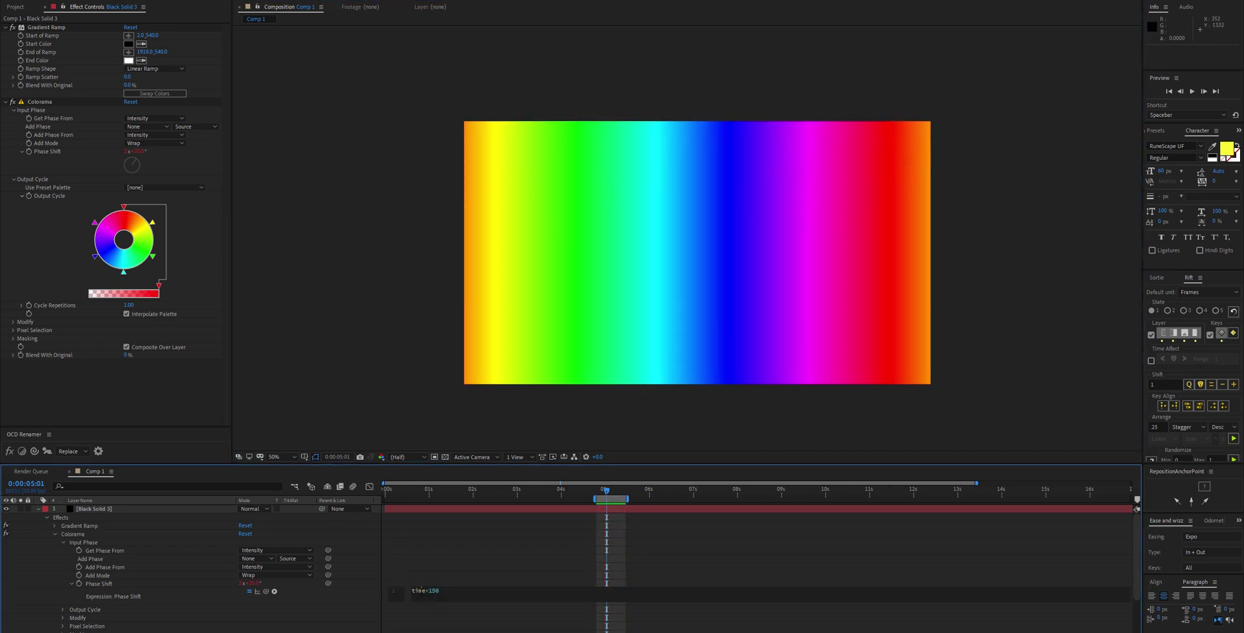
pyautogui.write('-')
pyautogui.press('KP_Enter')
pyautogui.press('space')
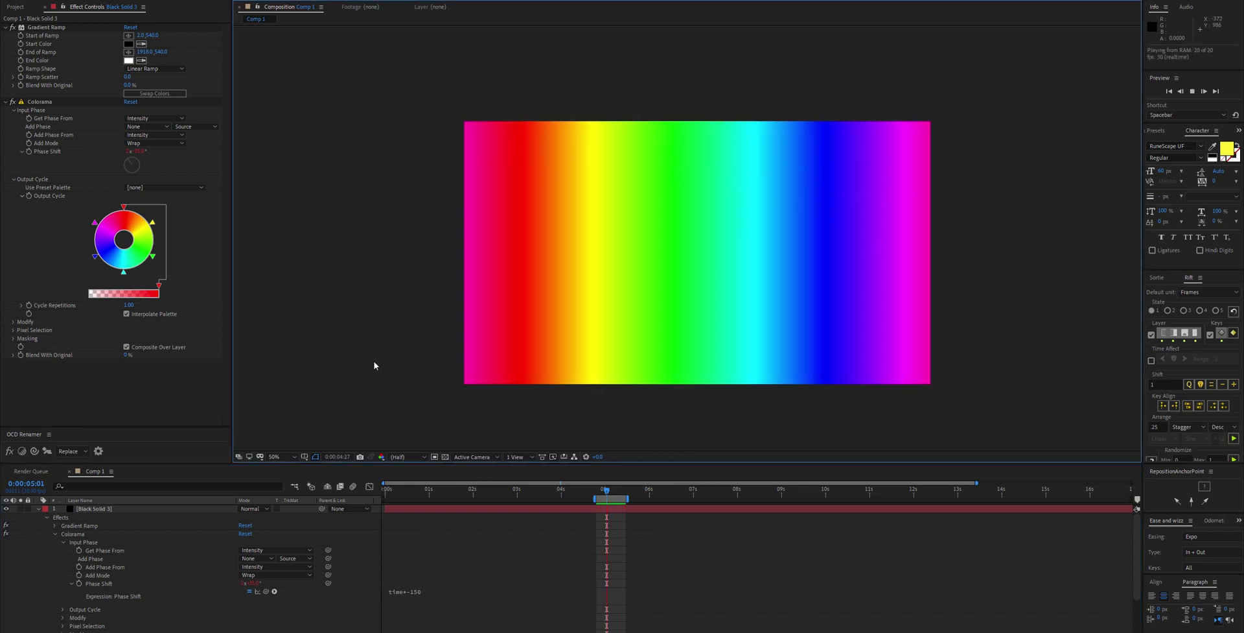
pyautogui.press('space')
# Step: Move the rainbow solid below the text layer, set its track matte to the text's alpha and preview the result
pyautogui.click(38, 509)
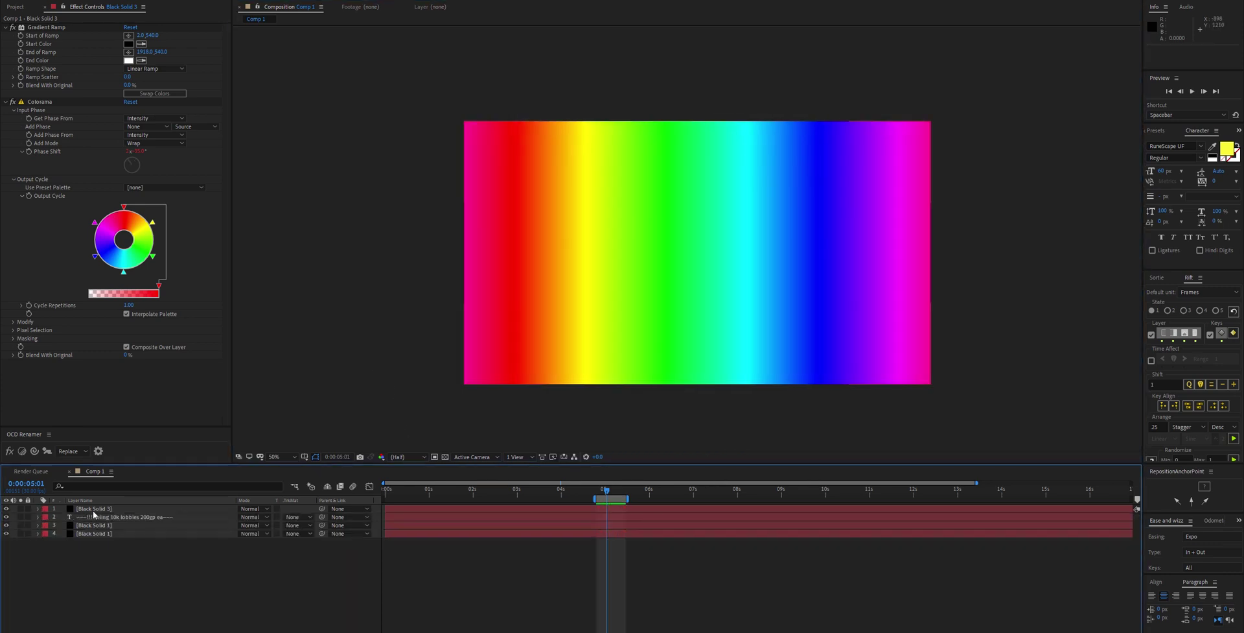
pyautogui.moveTo(95, 509); pyautogui.dragTo(117, 523)
pyautogui.click(293, 517)
pyautogui.click(300, 541)
pyautogui.click(409, 344)
pyautogui.press('space')
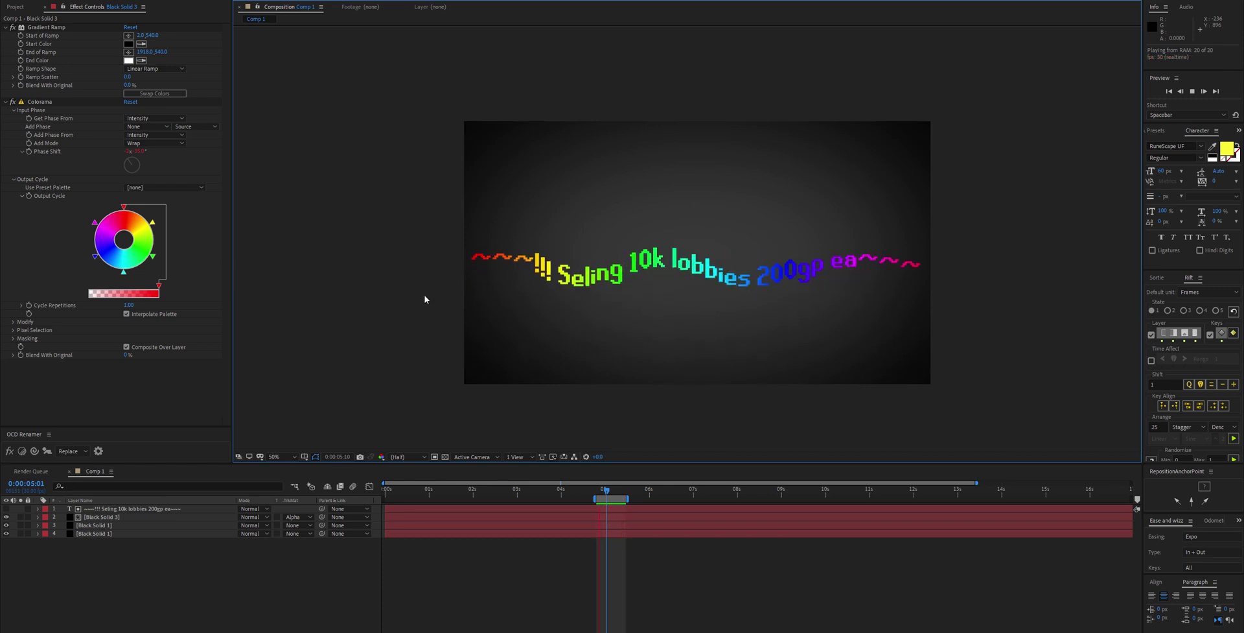
pyautogui.press('space')
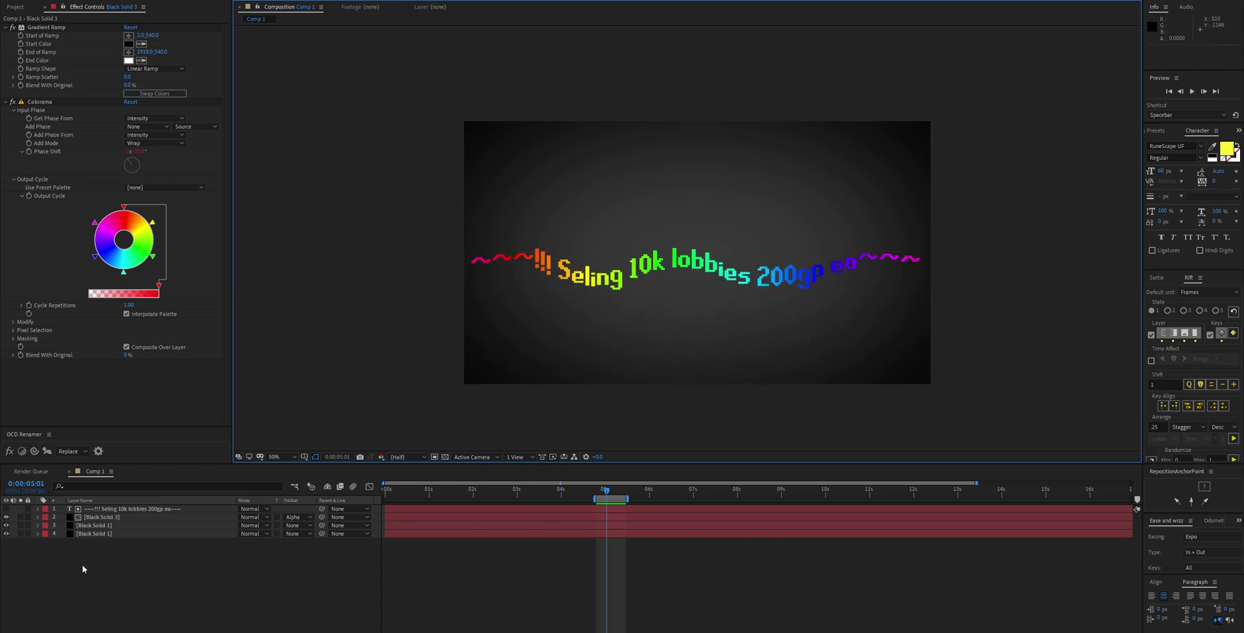
# Step: Add an adjustment layer above all layers and apply the Deep Glow effect to it
pyautogui.hotkey('ctrl', 'alt', 'y')
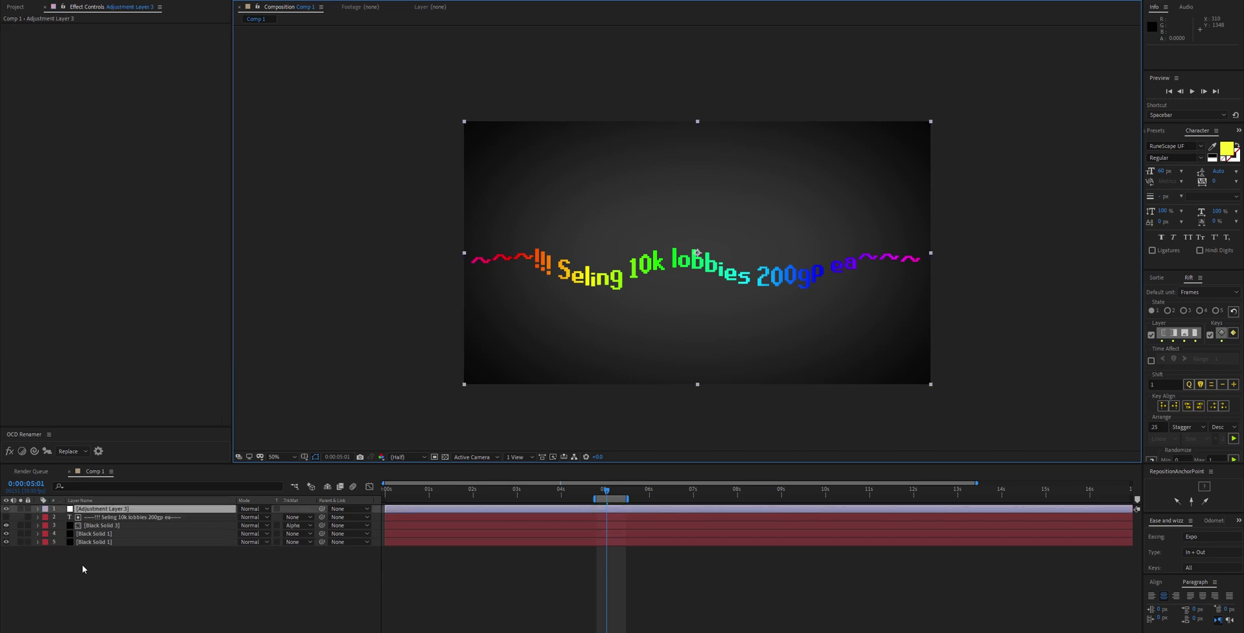
pyautogui.hotkey('ctrl', 'space')
pyautogui.write('deep')
pyautogui.press('Return')
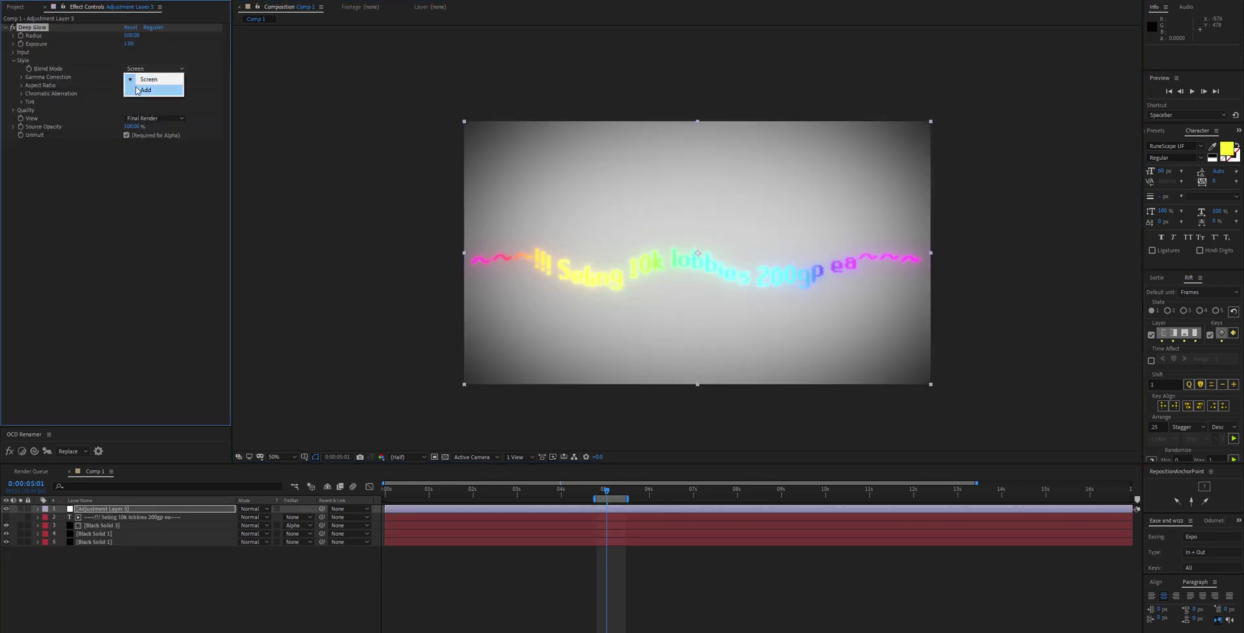
# Step: Set Deep Glow's blend mode to Add, its radius to 2000 and its exposure to 0.1
pyautogui.click(137, 90)
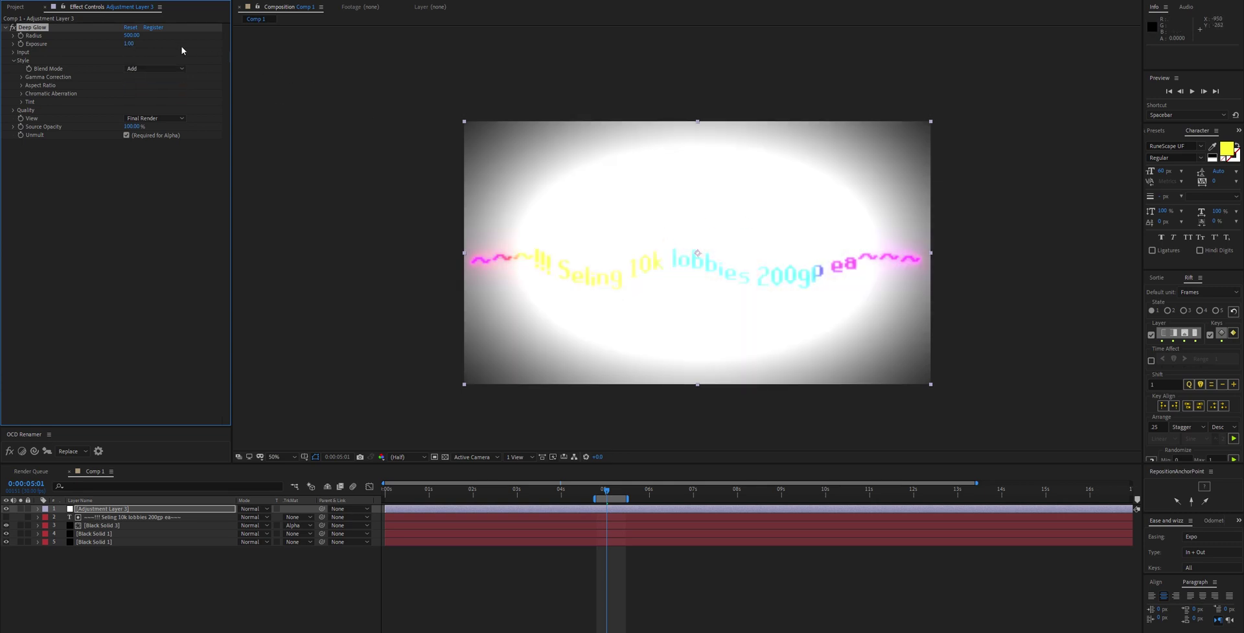
pyautogui.write('2000')
pyautogui.press('Return')
pyautogui.write('.1')
pyautogui.press('Return')
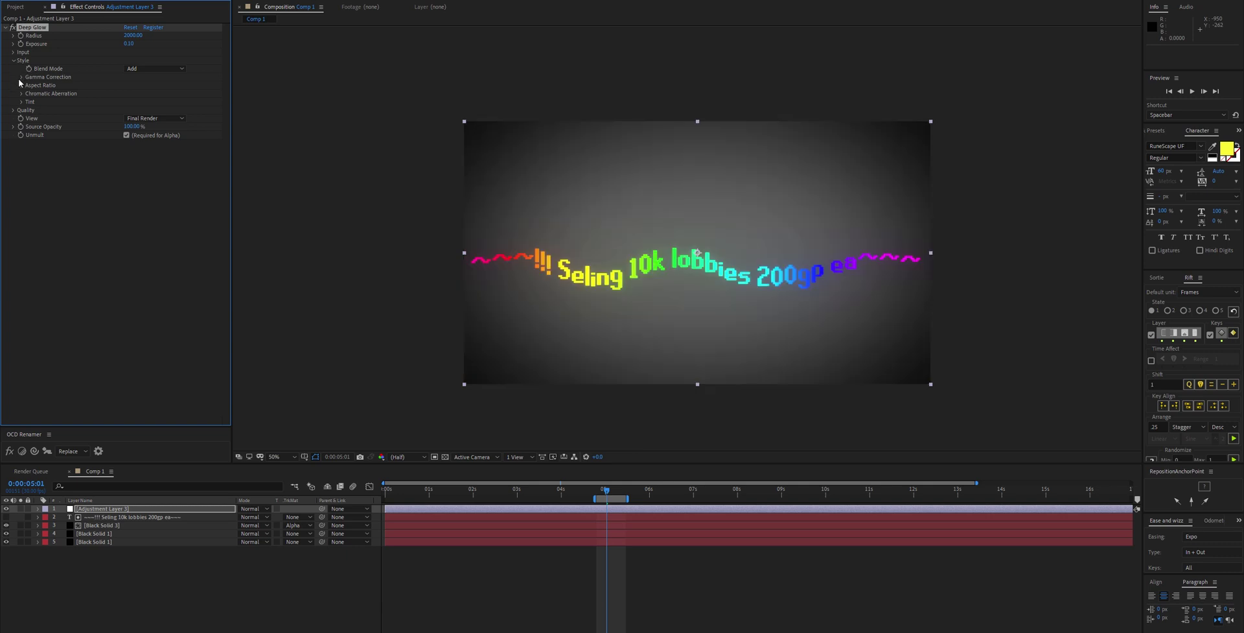
# Step: Set Deep Glow's input threshold to 50% and inspect the glow around the text up close
pyautogui.click(12, 51)
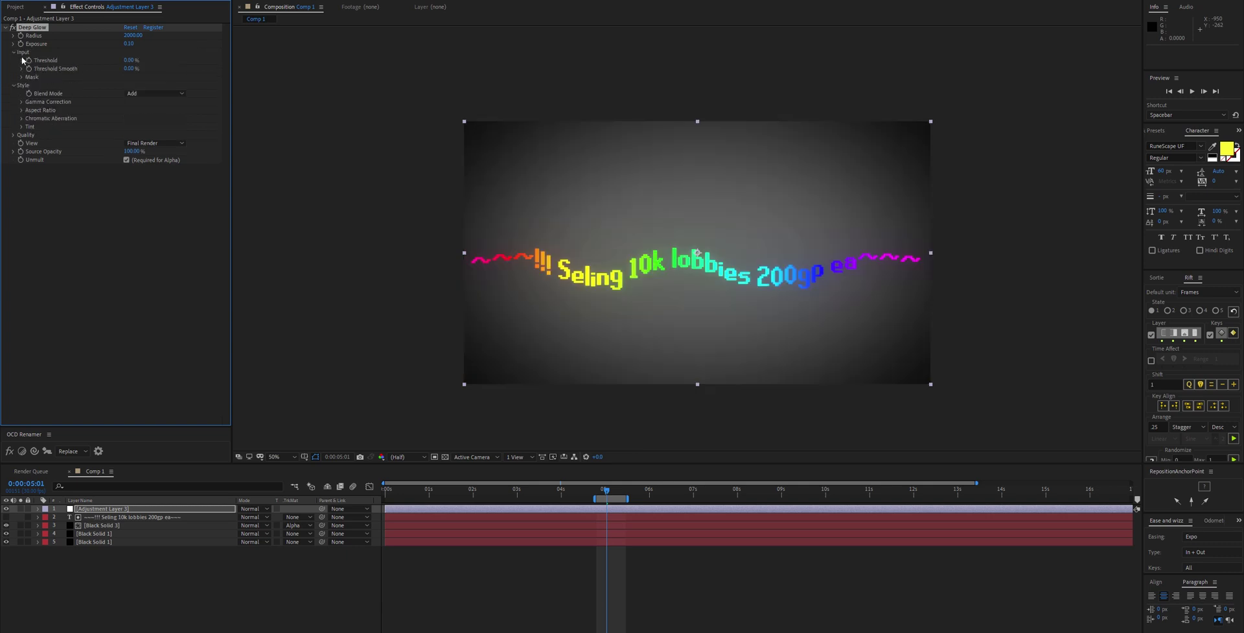
pyautogui.write('50')
pyautogui.press('Return')
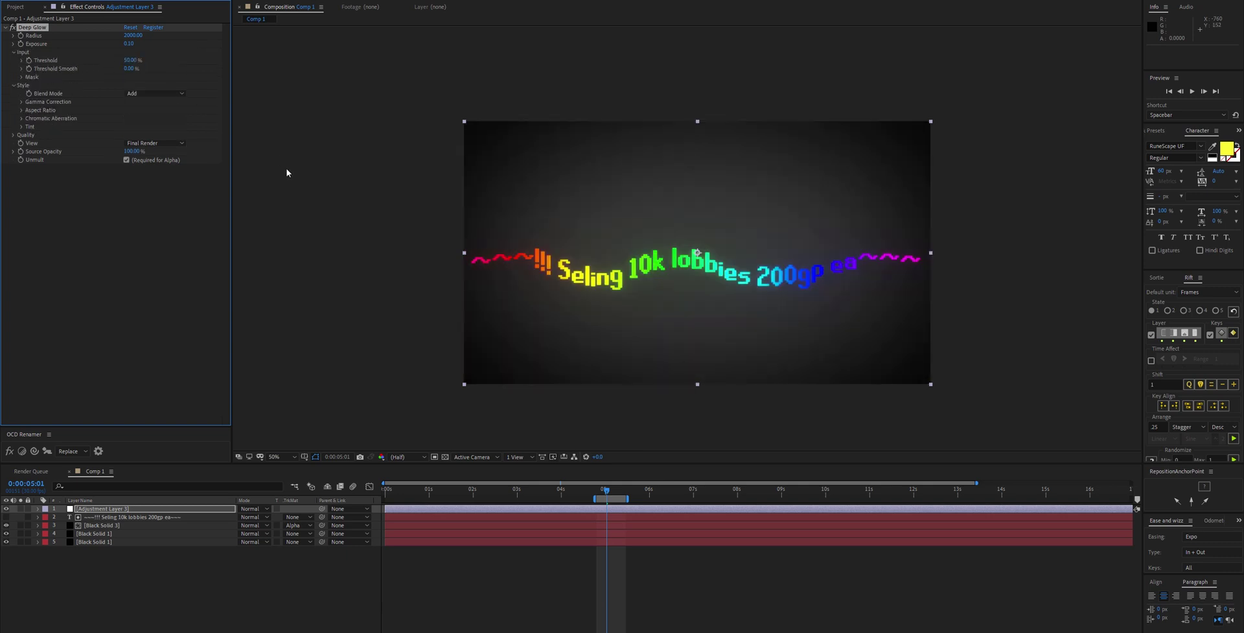
pyautogui.click(354, 209)
pyautogui.scroll(-1, 354, 214)
pyautogui.scroll(2, 354, 214)
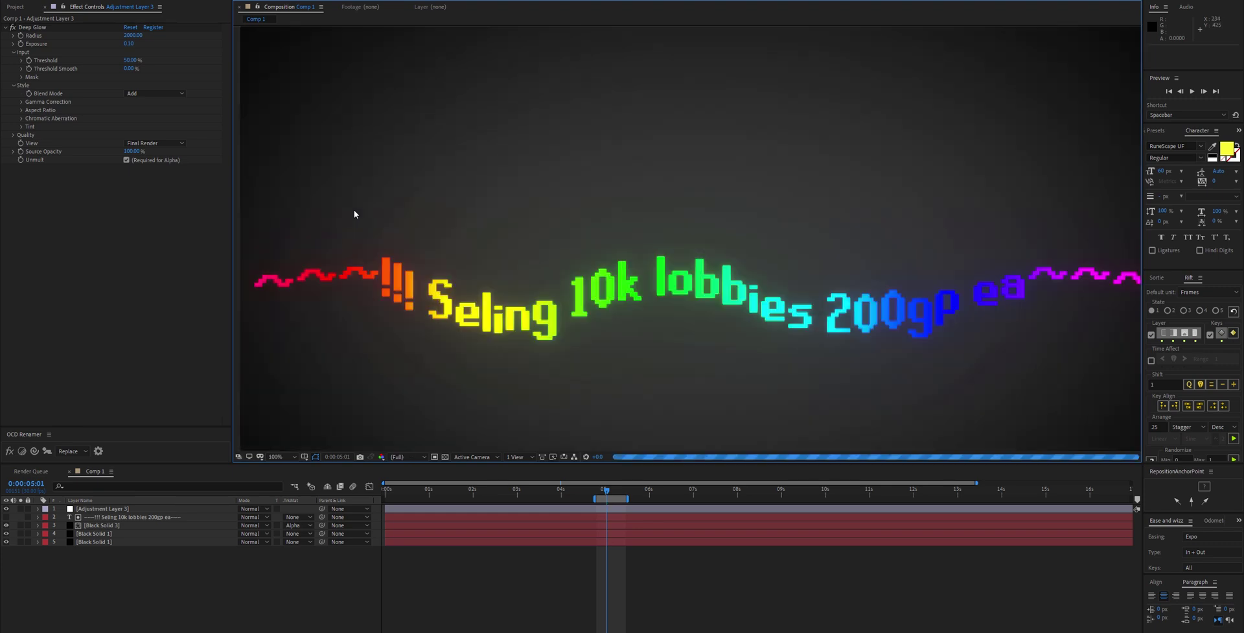
# Step: Enable chromatic aberration in the Deep Glow style settings and check the whole frame
pyautogui.click(21, 118)
pyautogui.click(128, 127)
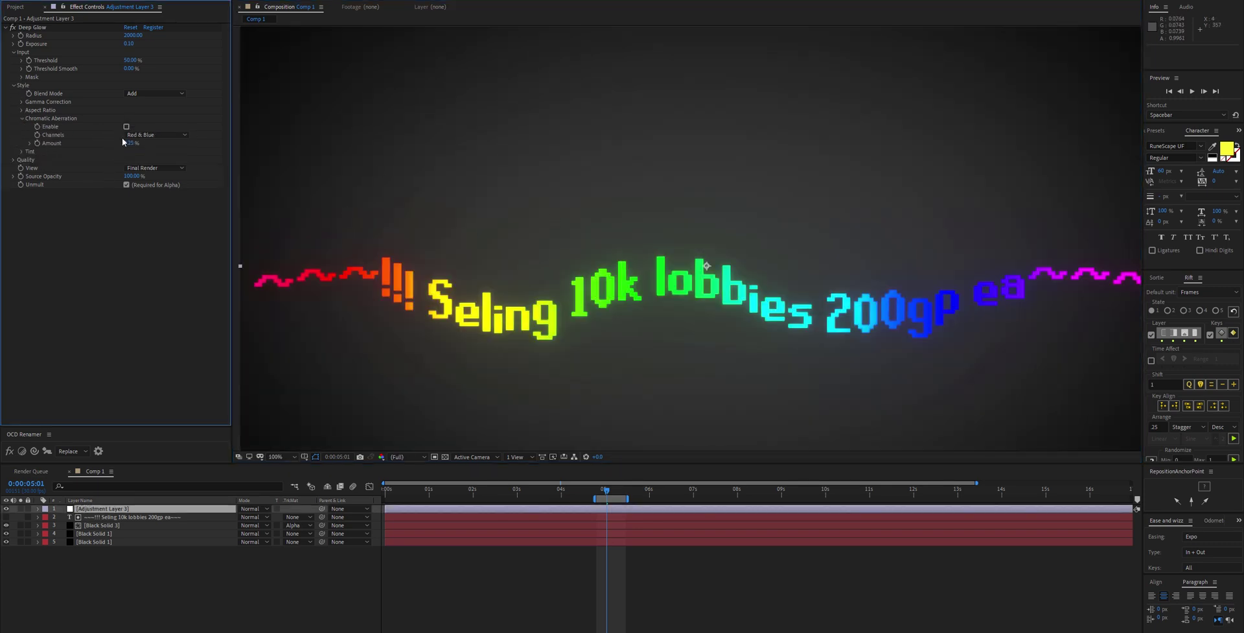
pyautogui.press(',')
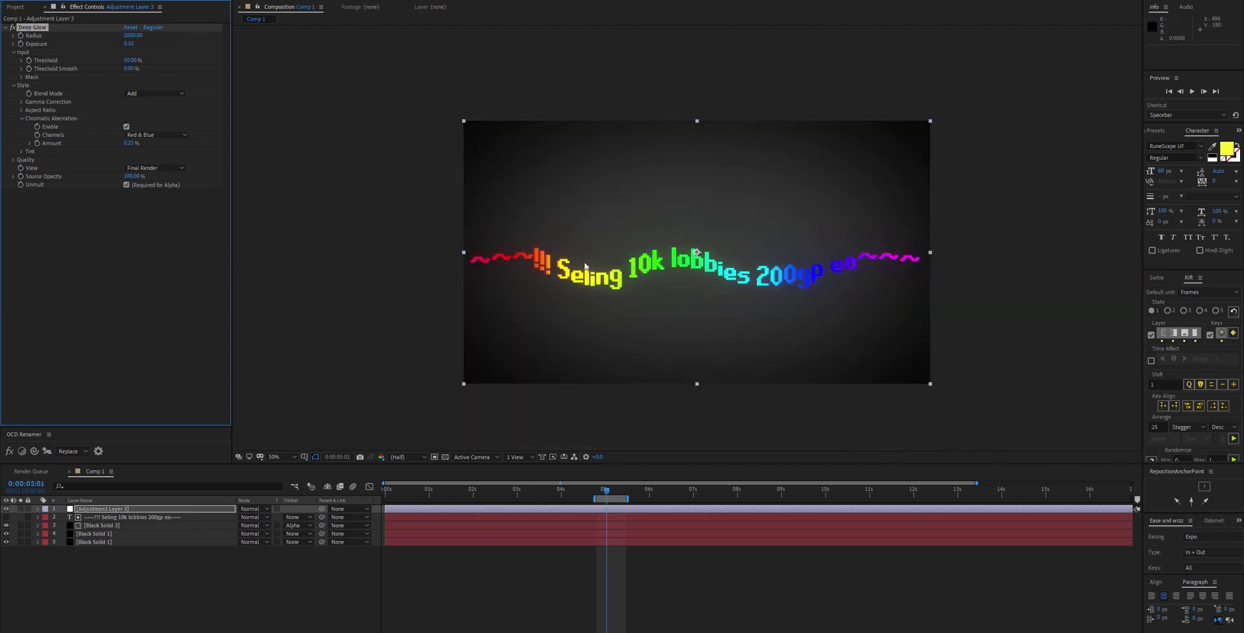
# Step: Apply the RetroDither effect to the adjustment layer that holds Deep Glow
pyautogui.click(103, 515)
pyautogui.click(108, 509)
pyautogui.hotkey('ctrl', 'space')
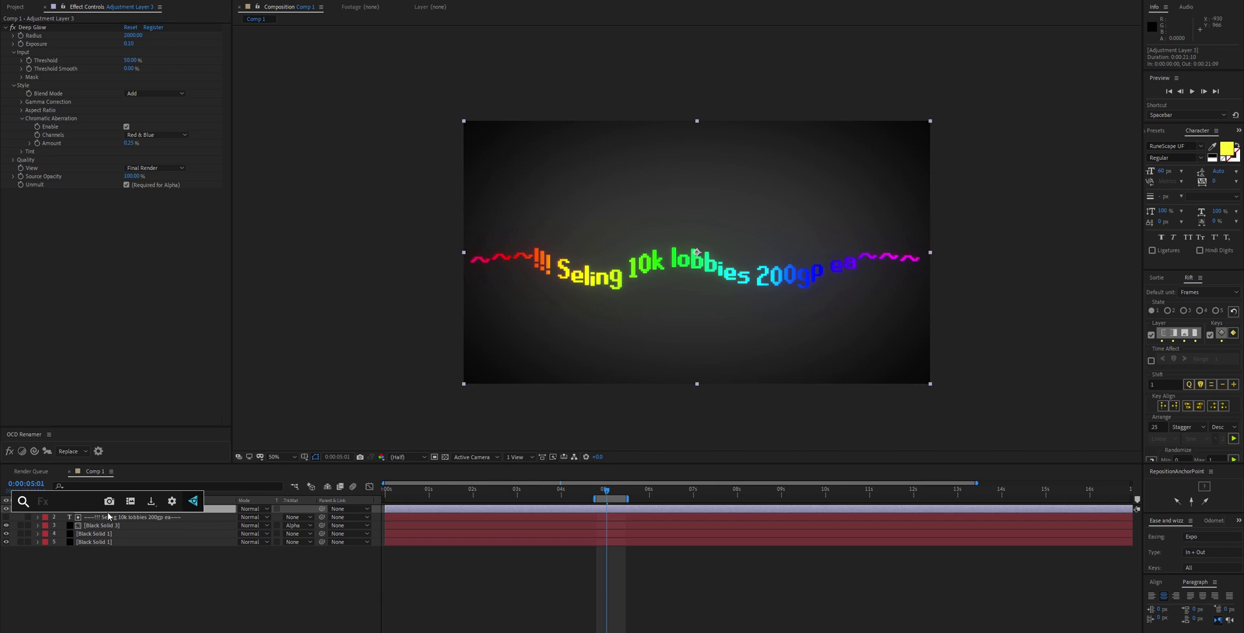
pyautogui.write('retr')
pyautogui.press('Return')
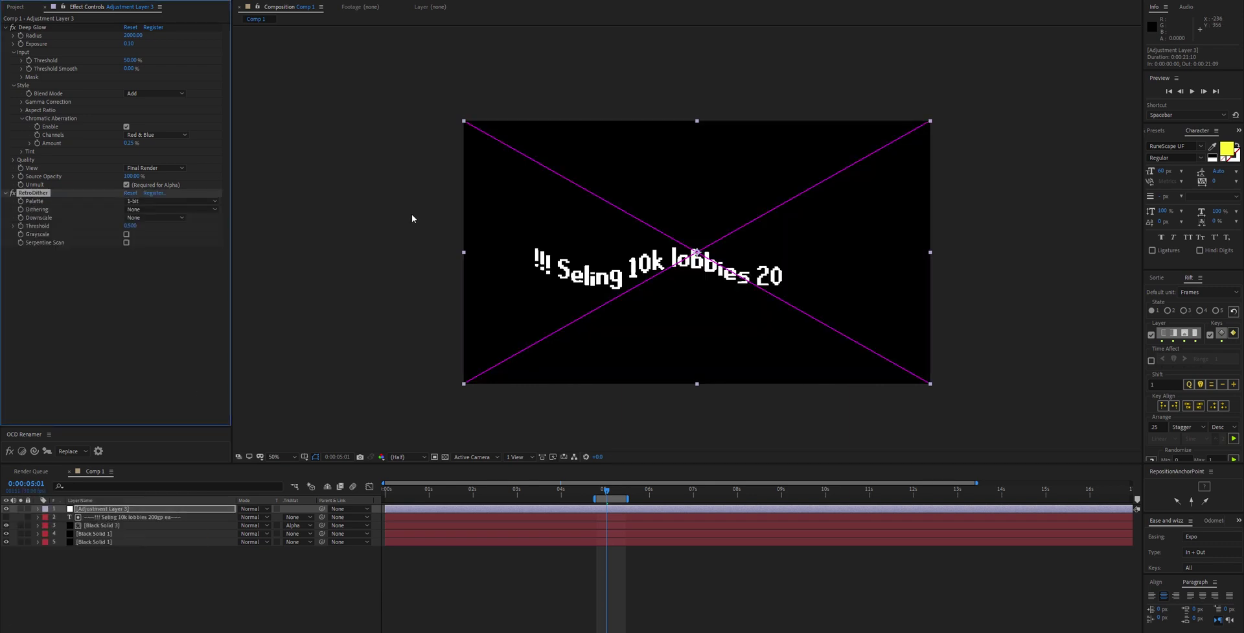
# Step: Move the RetroDither effect above Deep Glow in the adjustment layer's effect order
pyautogui.scroll(-1, 490, 300)
pyautogui.scroll(2, 490, 299)
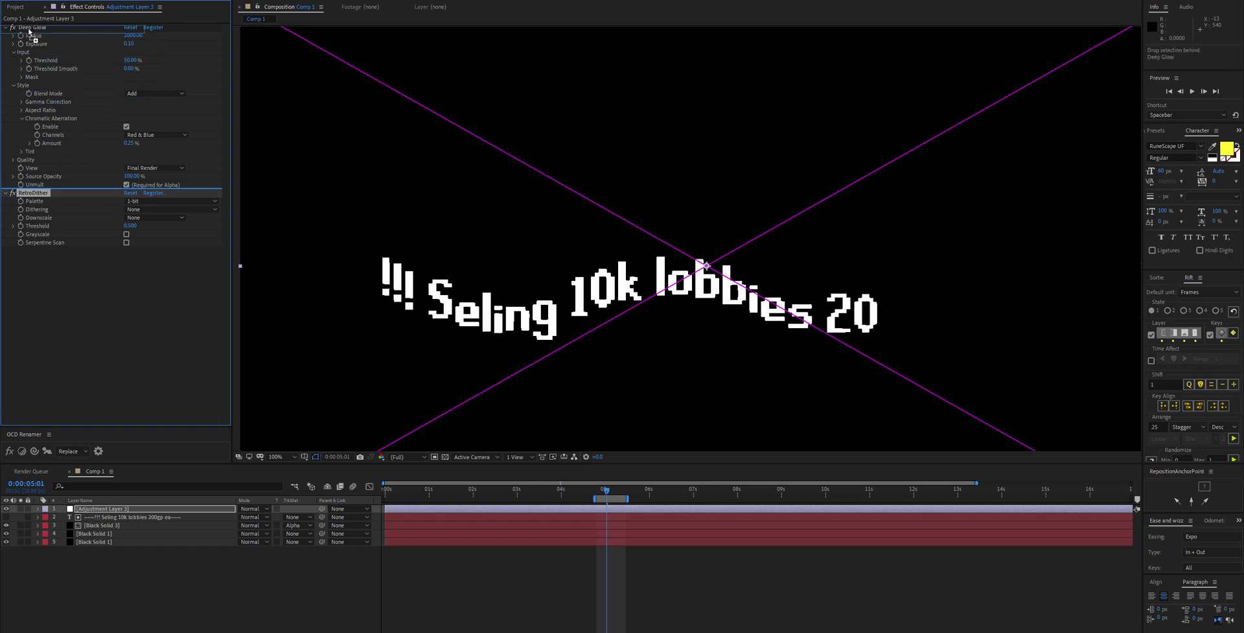
pyautogui.moveTo(29, 31); pyautogui.dragTo(29, 29)
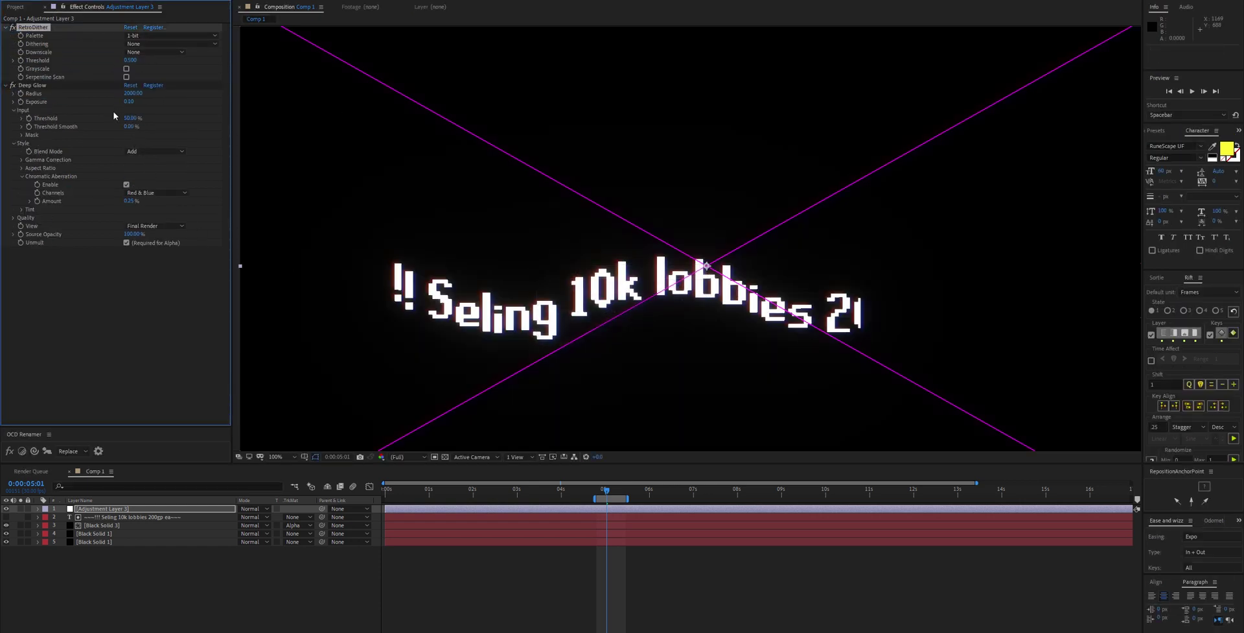
# Step: Set RetroDither's palette to 256-color adaptive, its dithering to Jarvis-Judice and its downscale to 6x
pyautogui.click(150, 35)
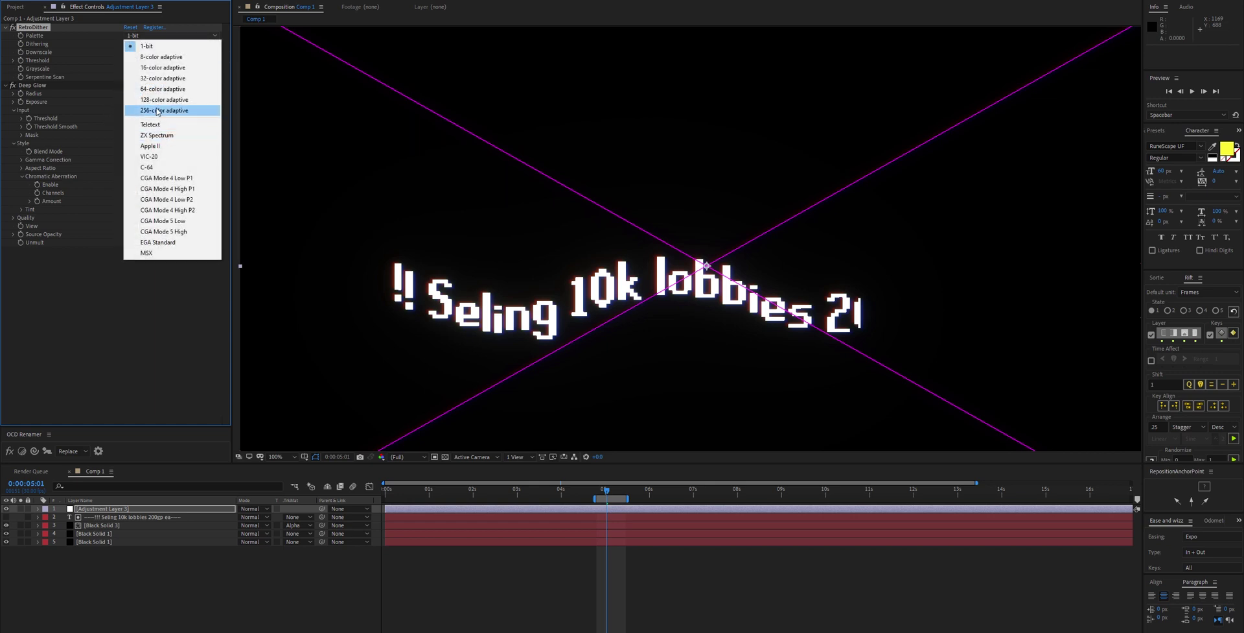
pyautogui.click(156, 111)
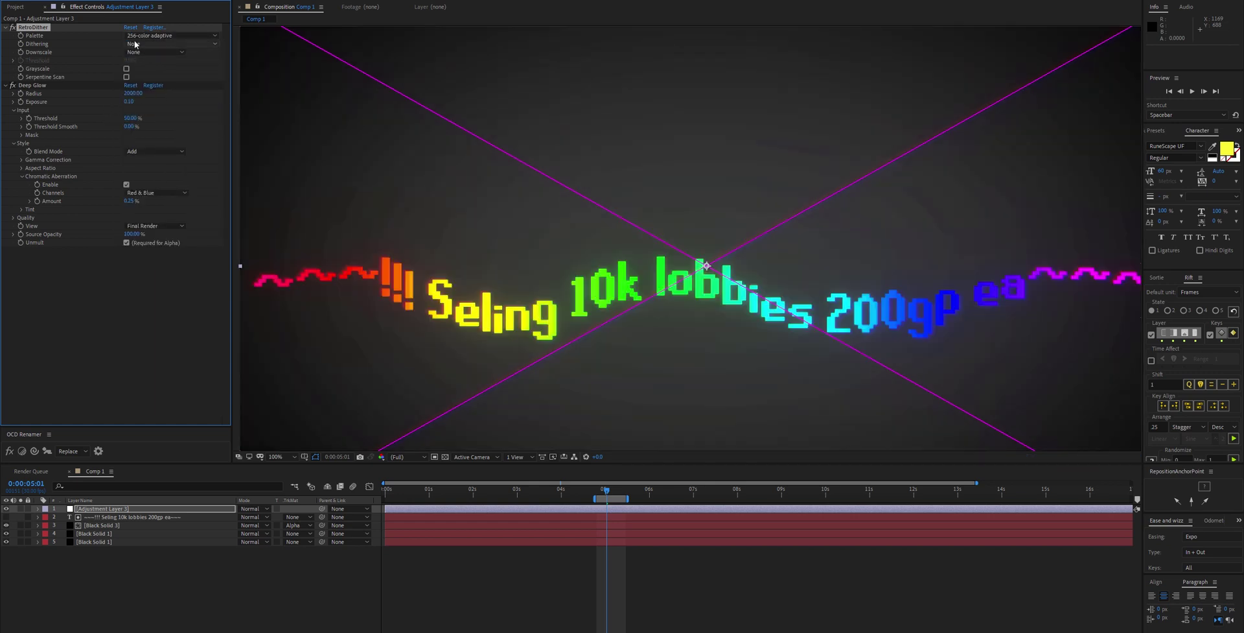
pyautogui.click(156, 43)
pyautogui.click(141, 79)
pyautogui.click(149, 51)
pyautogui.click(147, 116)
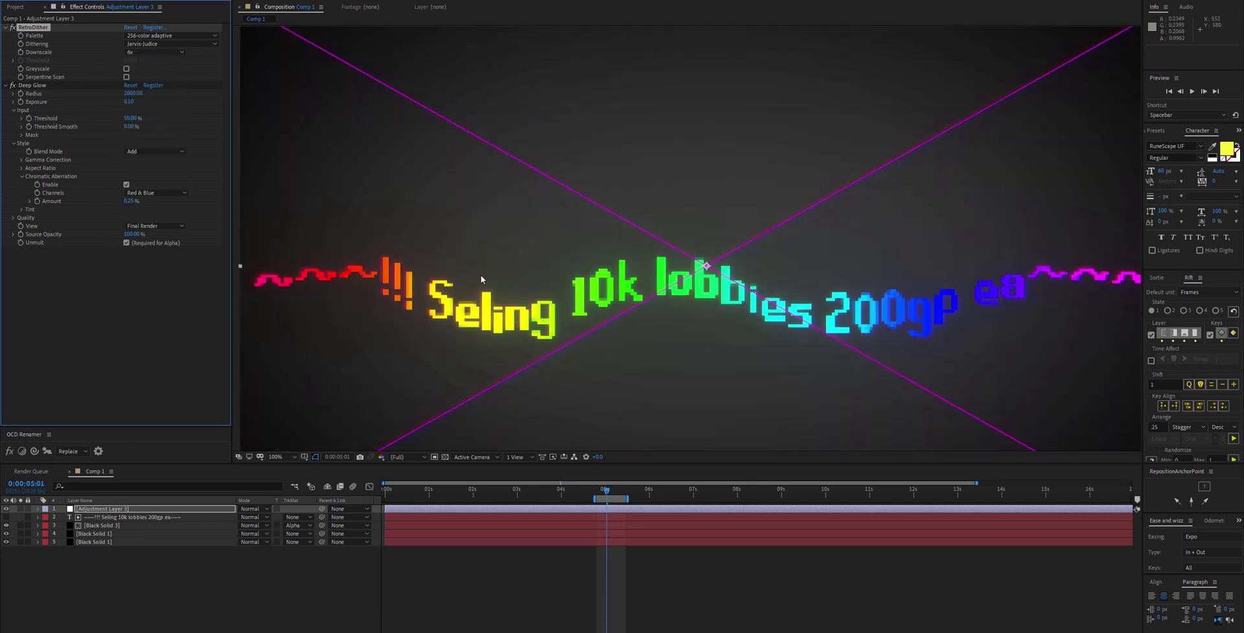
pyautogui.moveTo(613, 235); pyautogui.dragTo(570, 240)
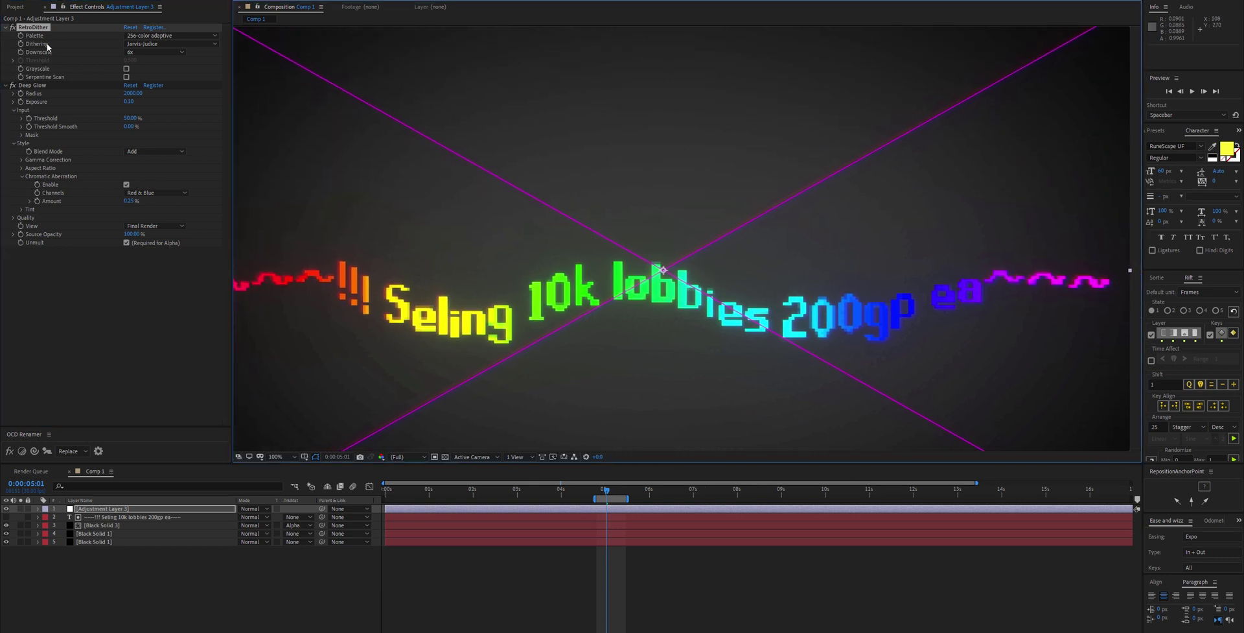
# Step: Move RetroDither below Deep Glow in the effect order and set its downscale to 4x
pyautogui.moveTo(33, 28); pyautogui.dragTo(39, 247)
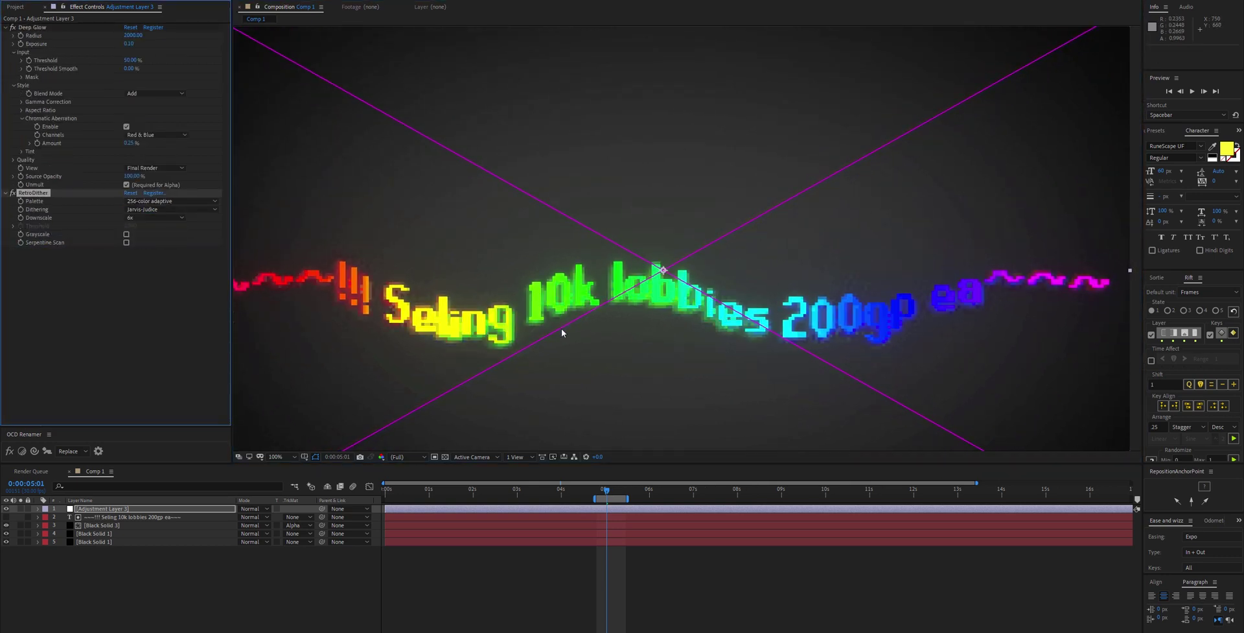
pyautogui.click(155, 217)
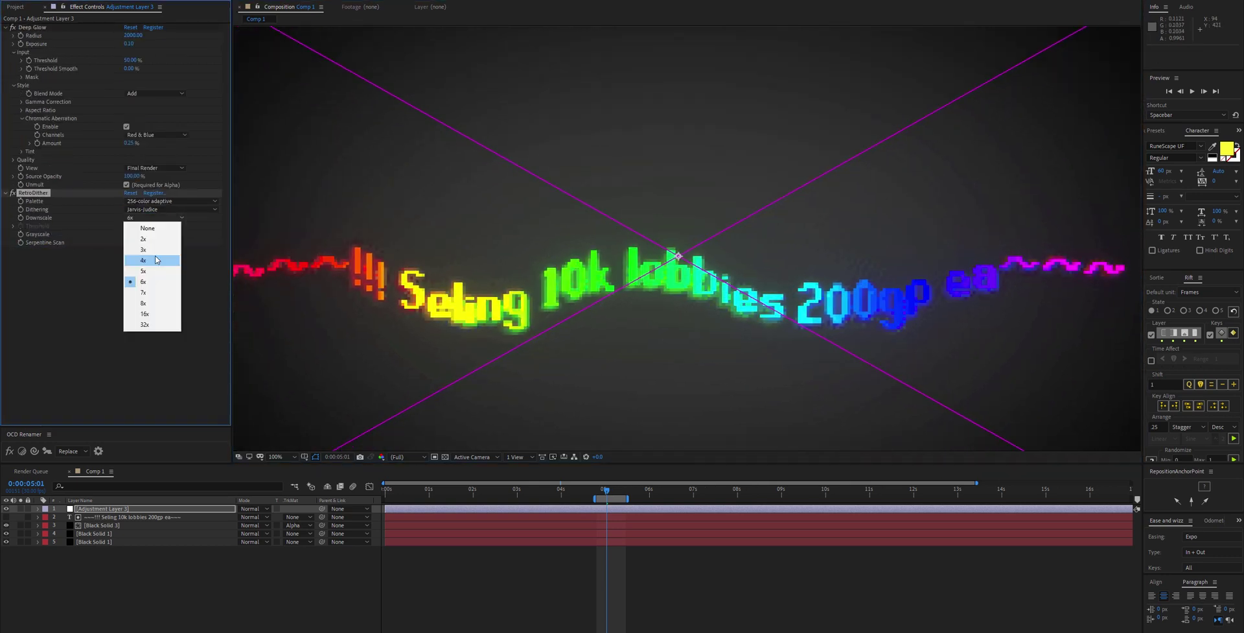
pyautogui.click(157, 260)
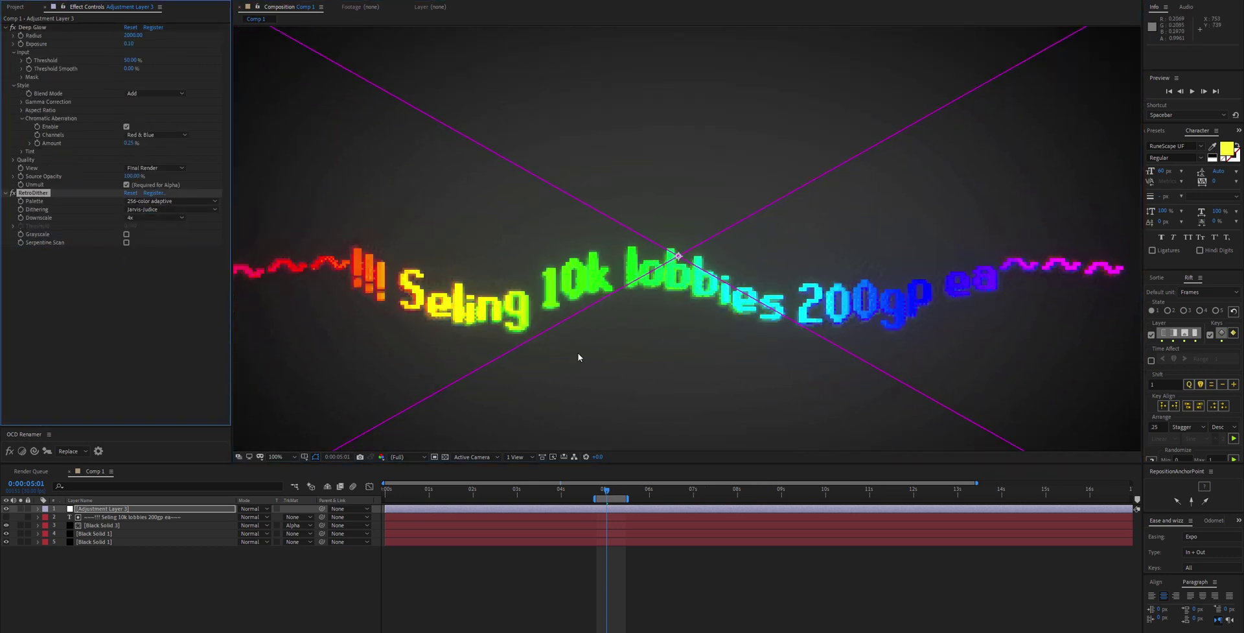
# Step: Inspect the dithered glow at different magnifications and play a preview of the text animation
pyautogui.scroll(-1, 384, 283)
pyautogui.scroll(1, 383, 283)
pyautogui.scroll(-1, 383, 282)
pyautogui.click(411, 285)
pyautogui.press('space')
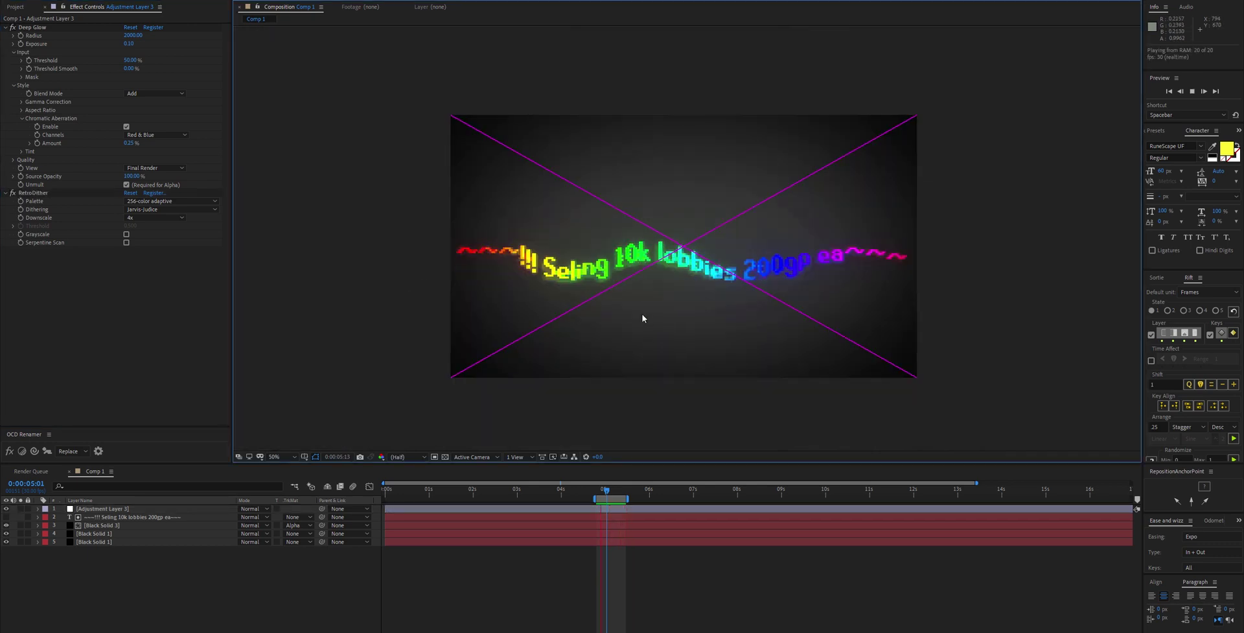